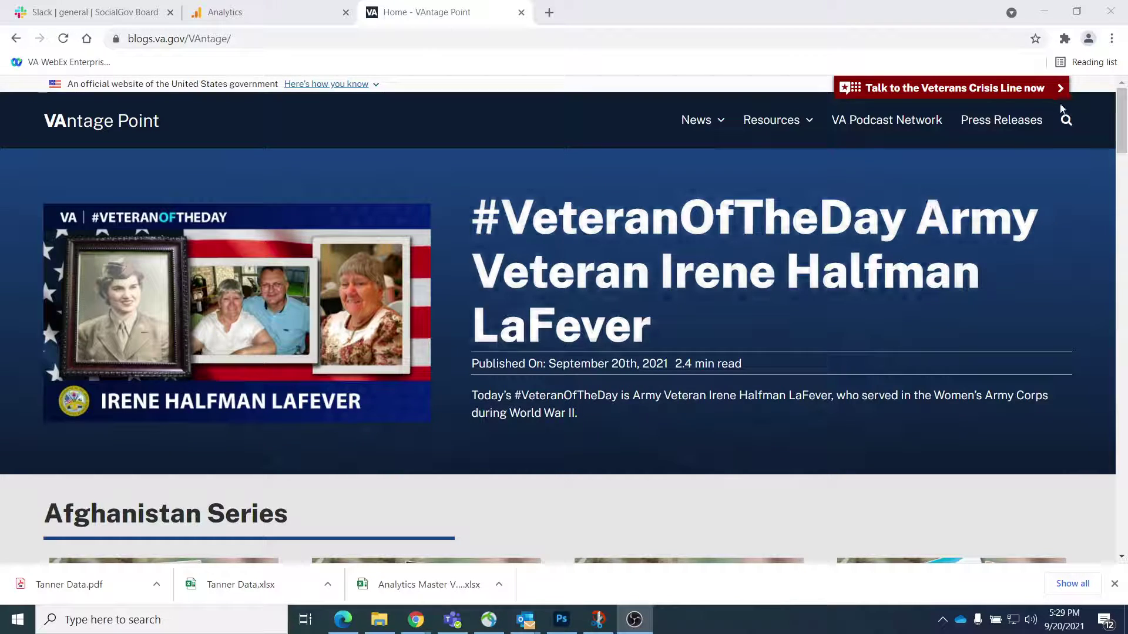
Search the VAntage Point blog for "secretary".
click(1066, 122)
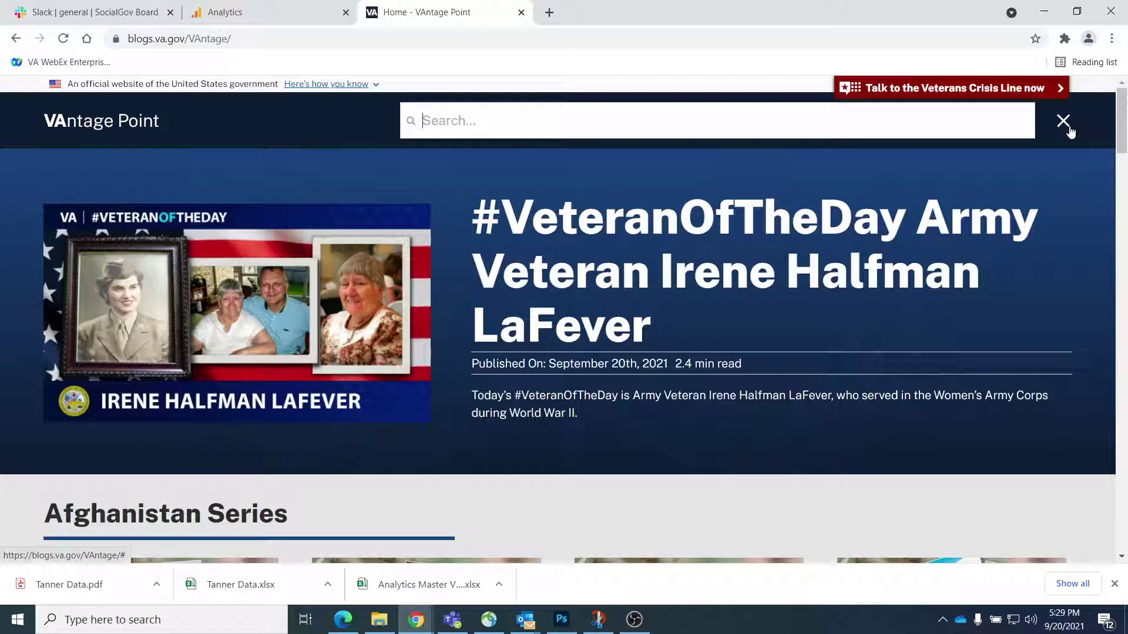
text(secretary)
key(Return)
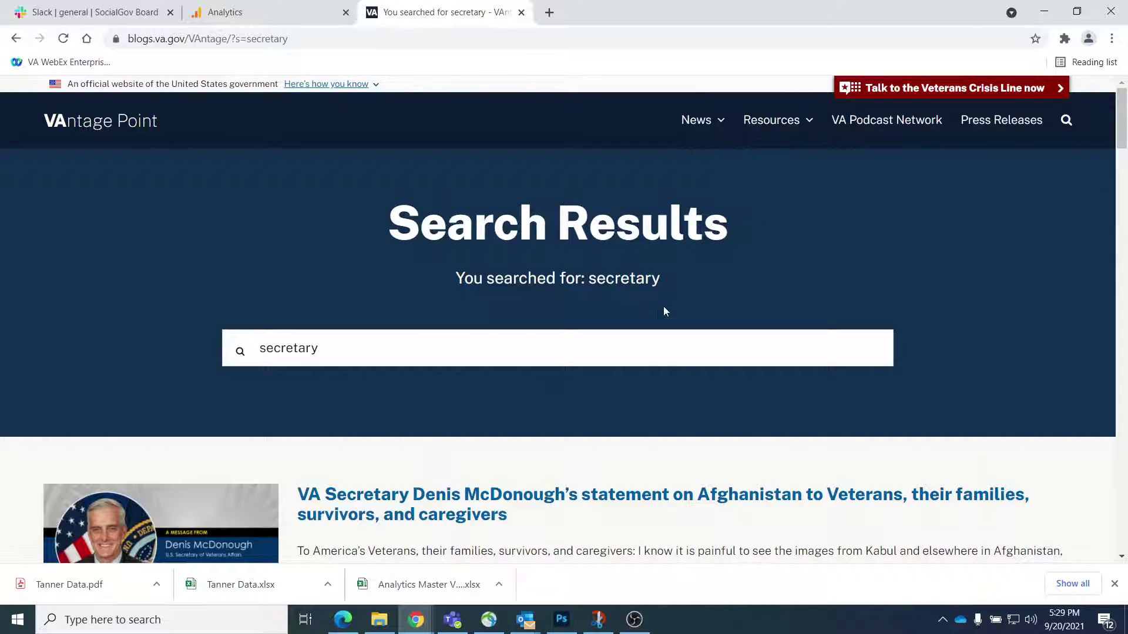
Open the author page and the Secretary's Blog category of the first search result in separate new tabs.
scroll(663, 311, down, 3)
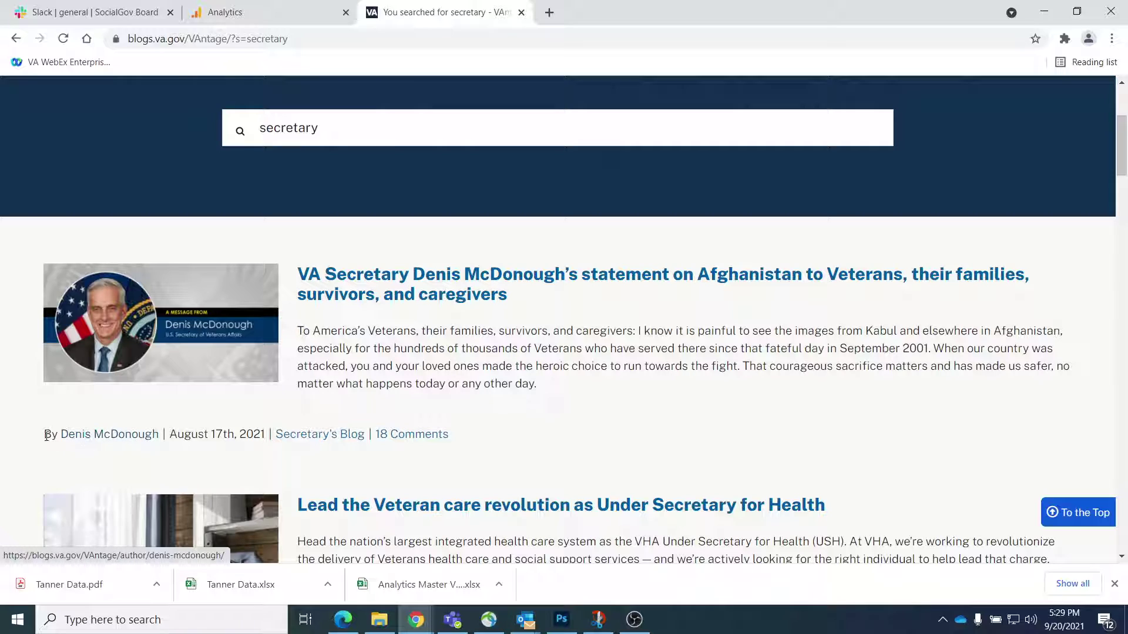
ctrl+click(82, 440)
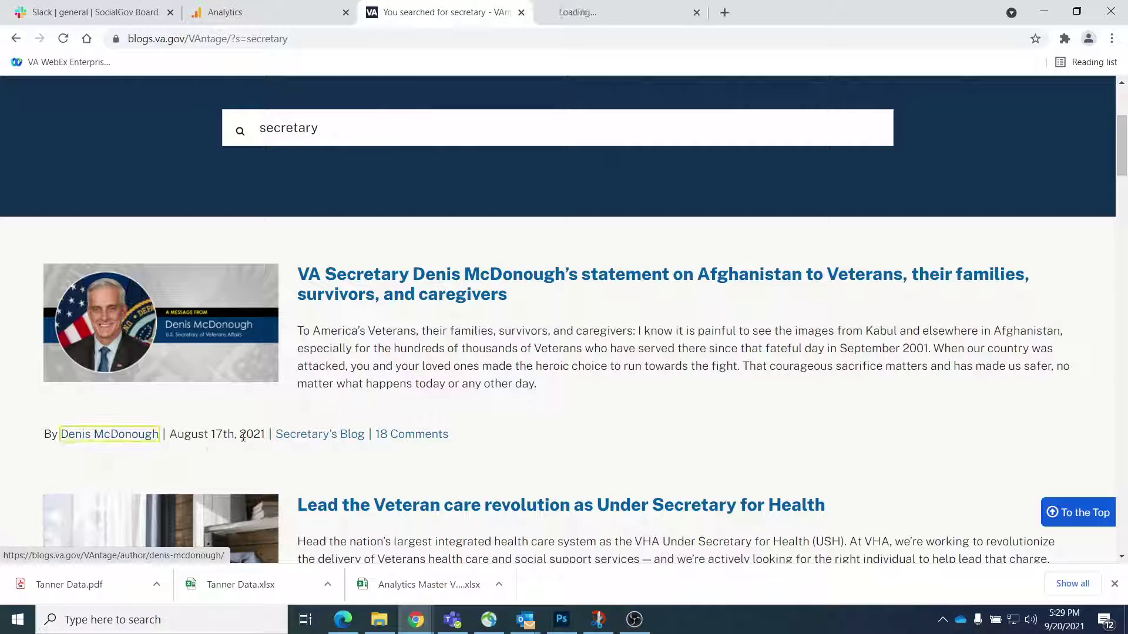
ctrl+click(336, 439)
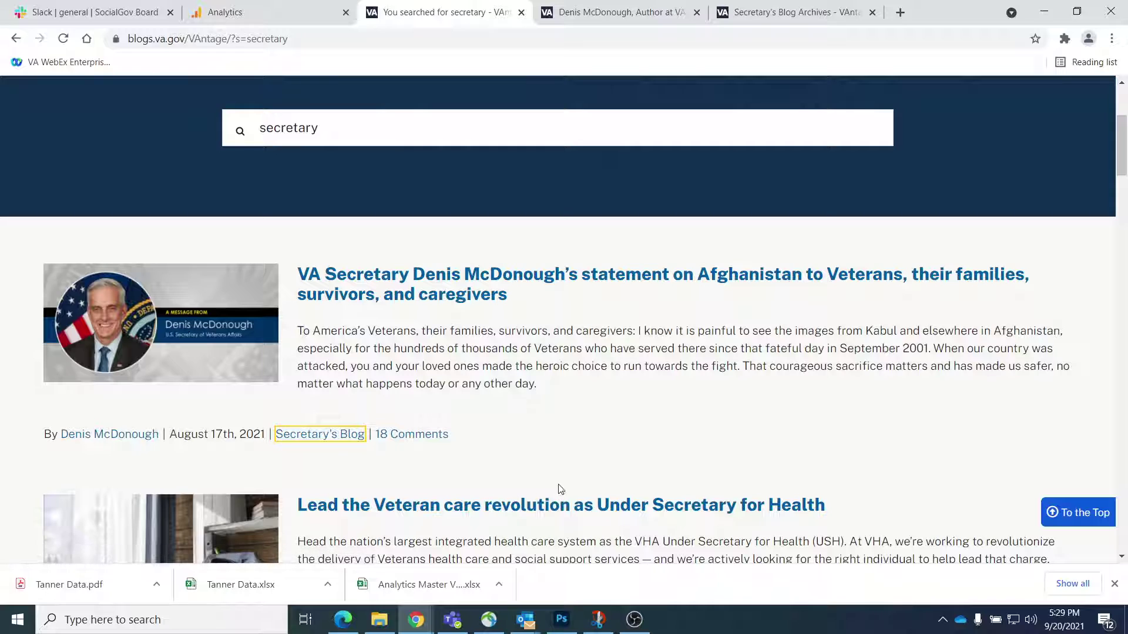
Examine the upper part of the Denis McDonough author page, highlighting the white name heading above the biography.
click(611, 11)
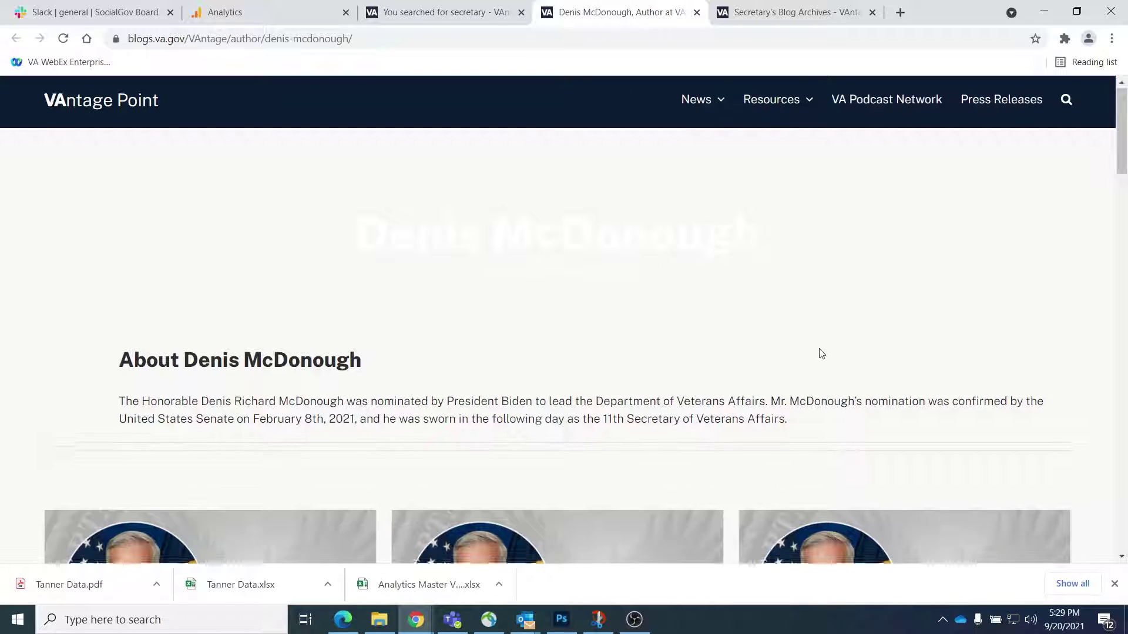
scroll(819, 351, down, 5)
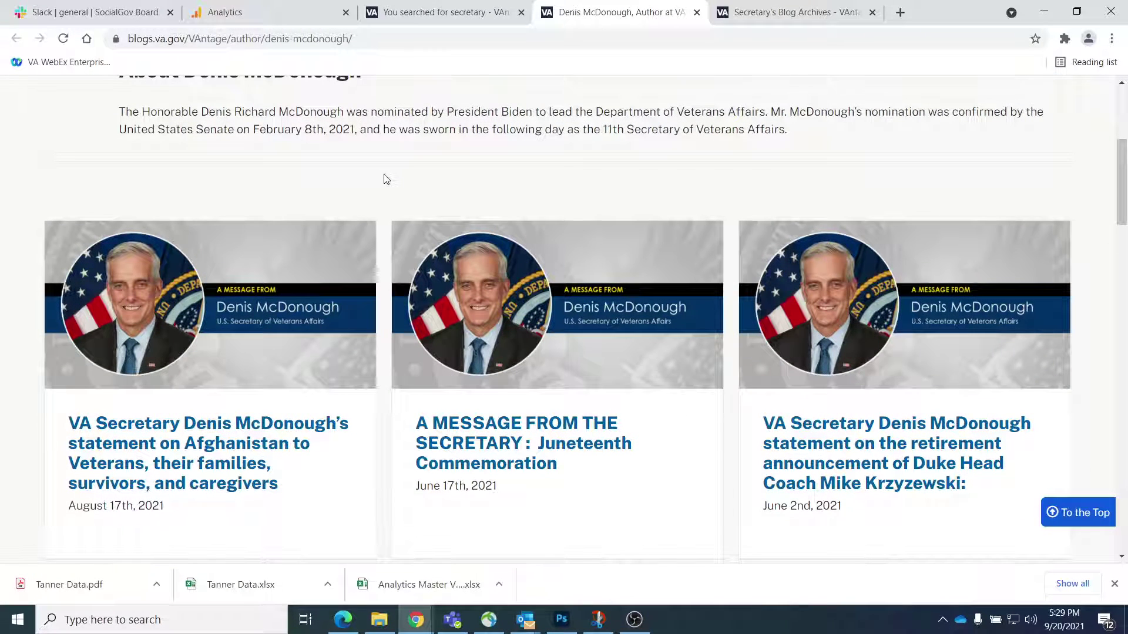
key(alt+Tab)
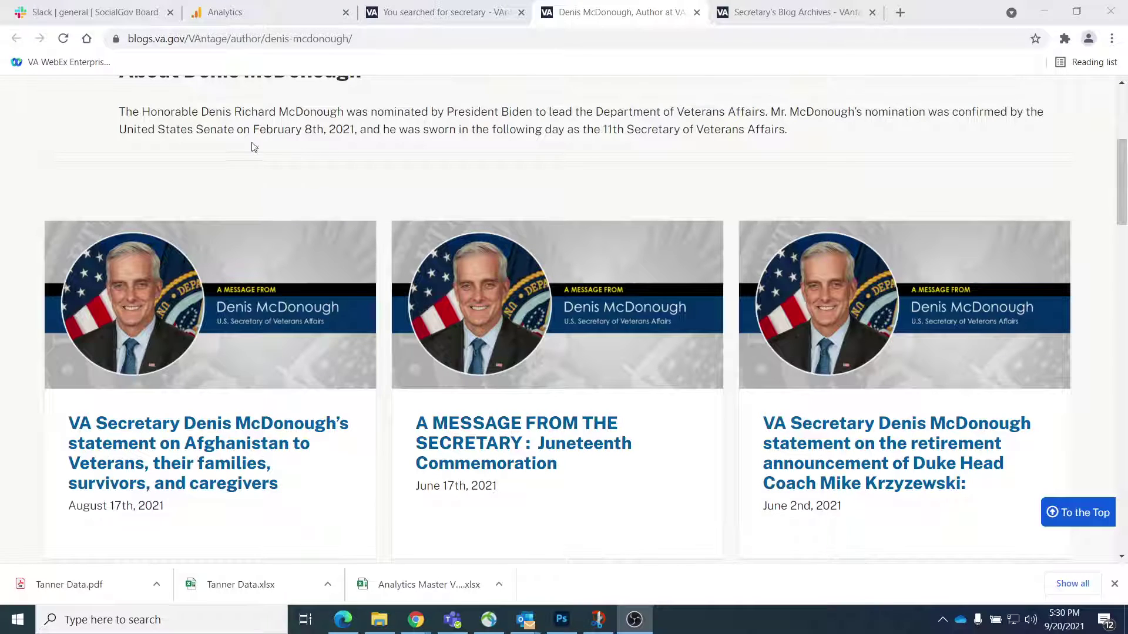
scroll(254, 147, up, 5)
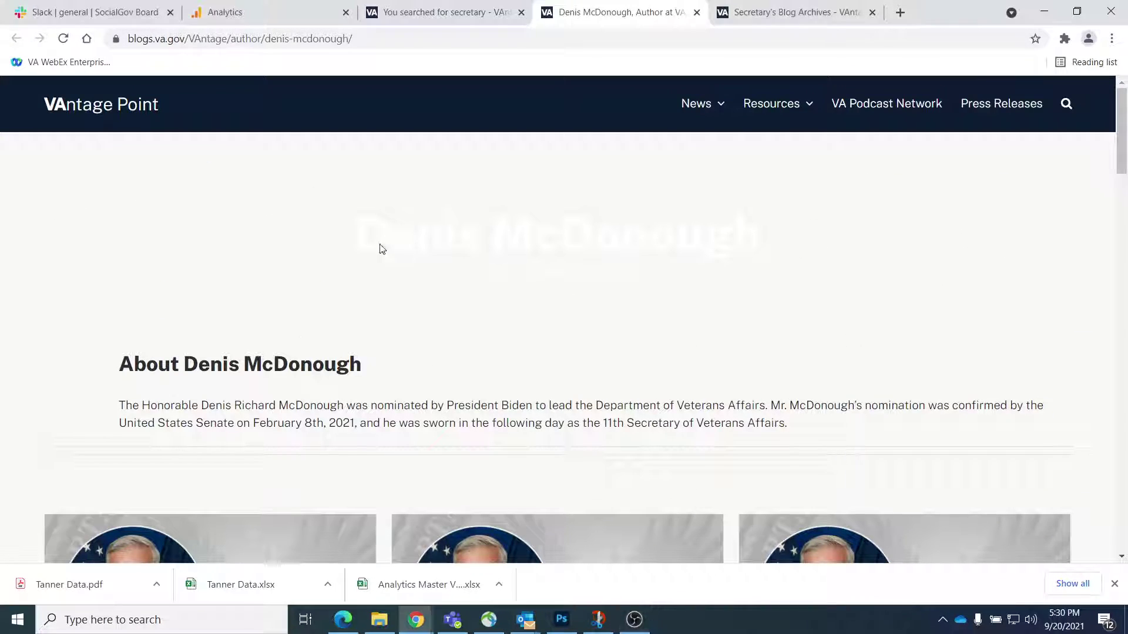
drag(355, 244, 760, 239)
click(814, 257)
drag(614, 242, 456, 241)
click(884, 259)
Review the author page's post cards from the biography down to the footer.
scroll(785, 269, down, 6)
scroll(778, 269, up, 3)
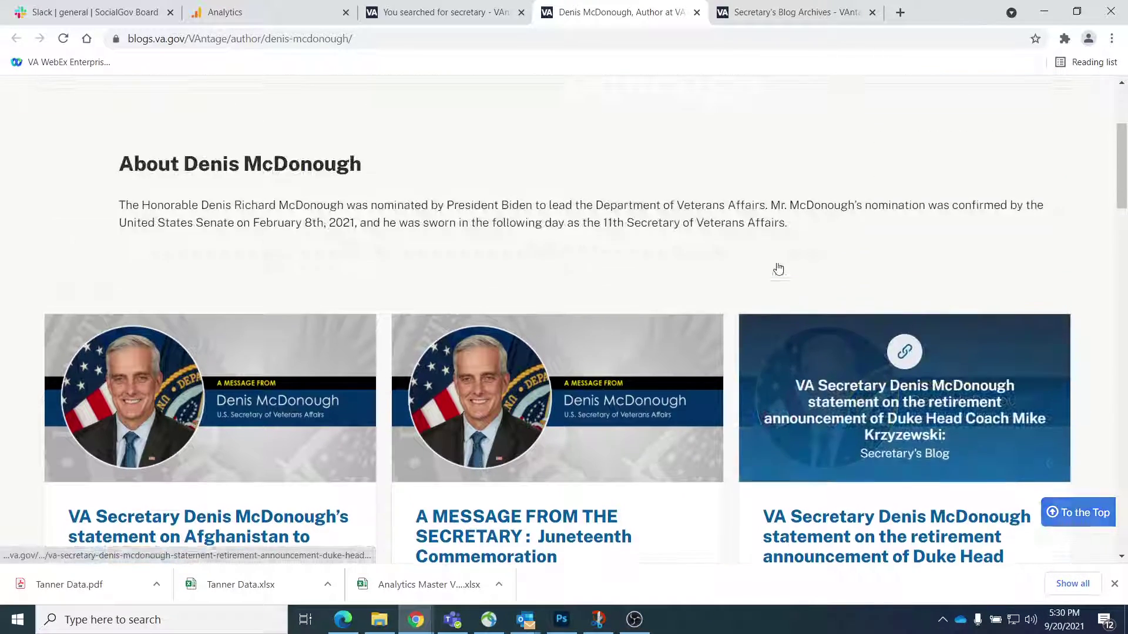
scroll(778, 269, down, 10)
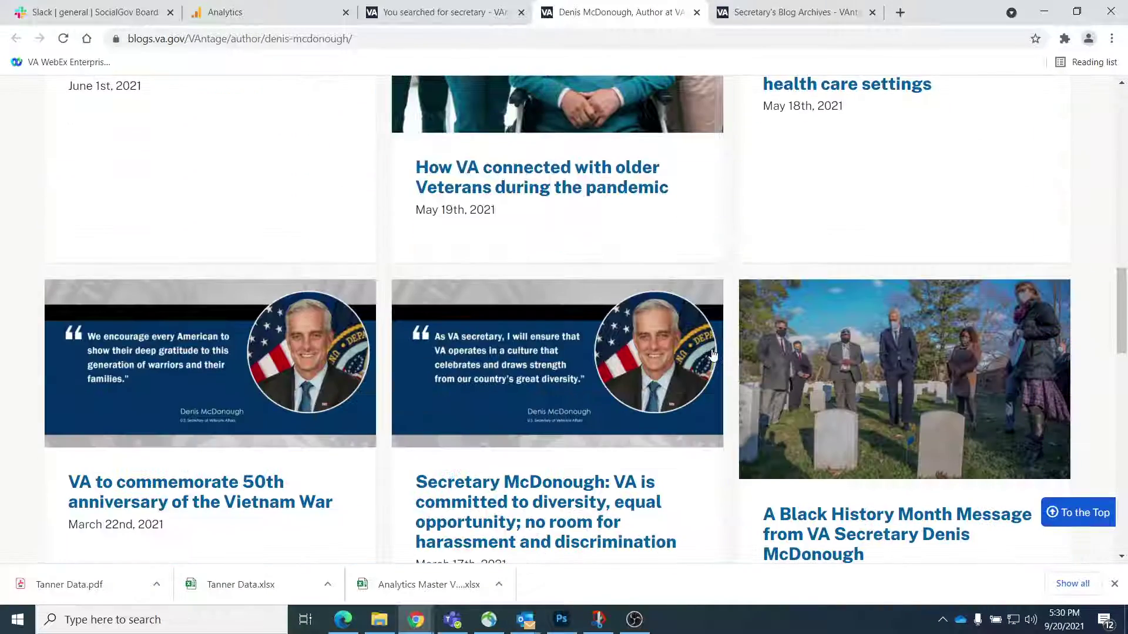
scroll(713, 354, down, 6)
scroll(717, 320, down, 5)
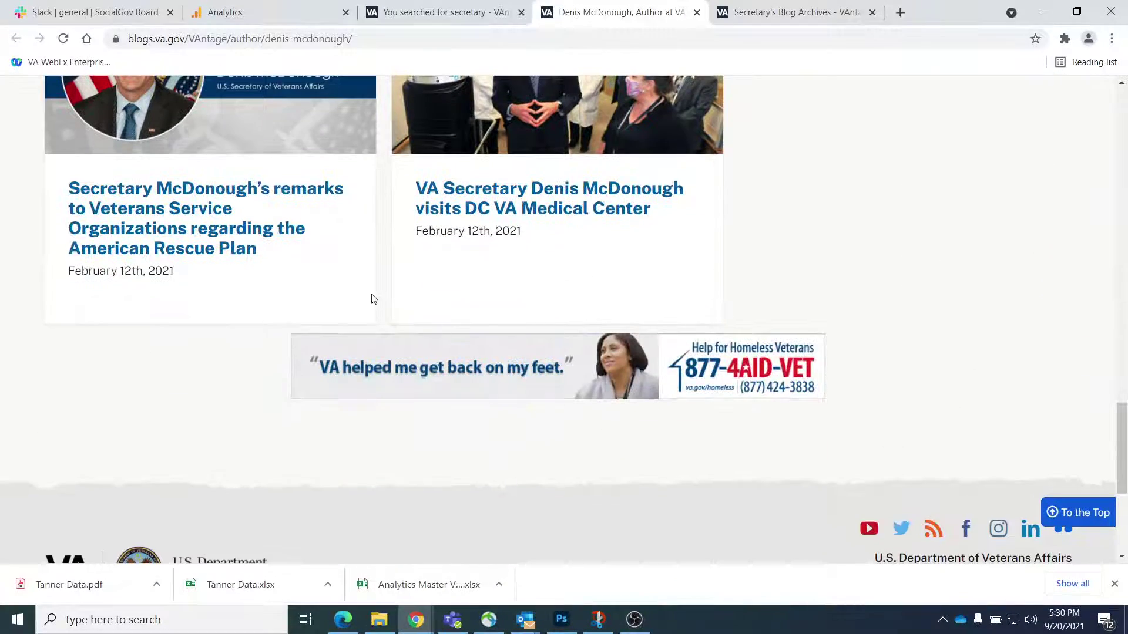
Examine the header, category search field and article list of the Secretary's Blog category page.
click(790, 13)
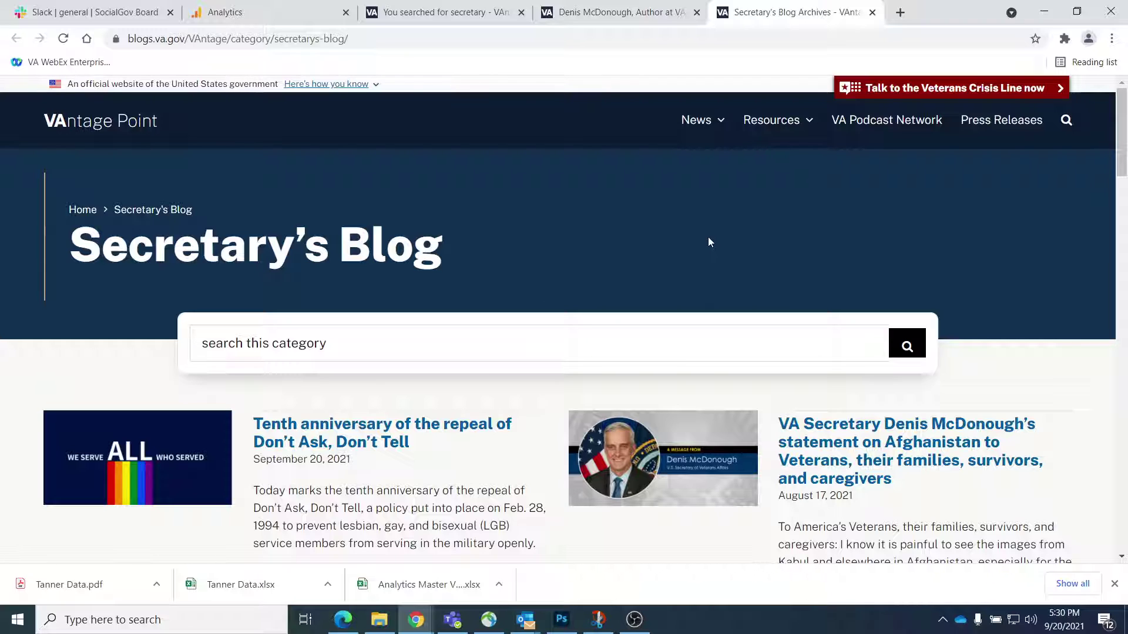
scroll(714, 240, down, 3)
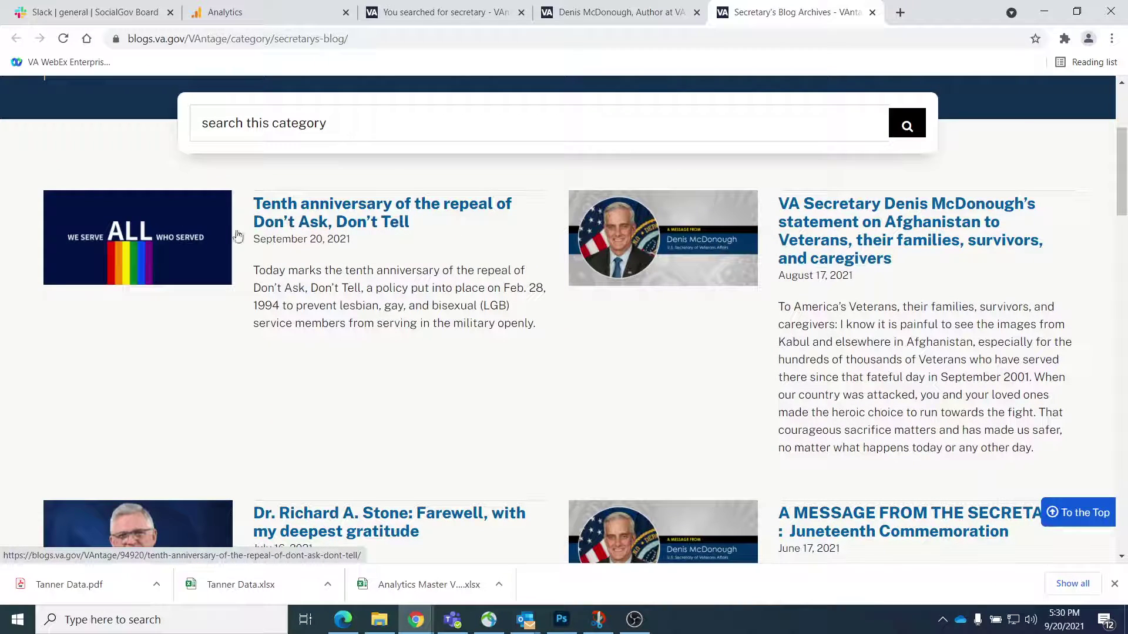
scroll(411, 270, down, 10)
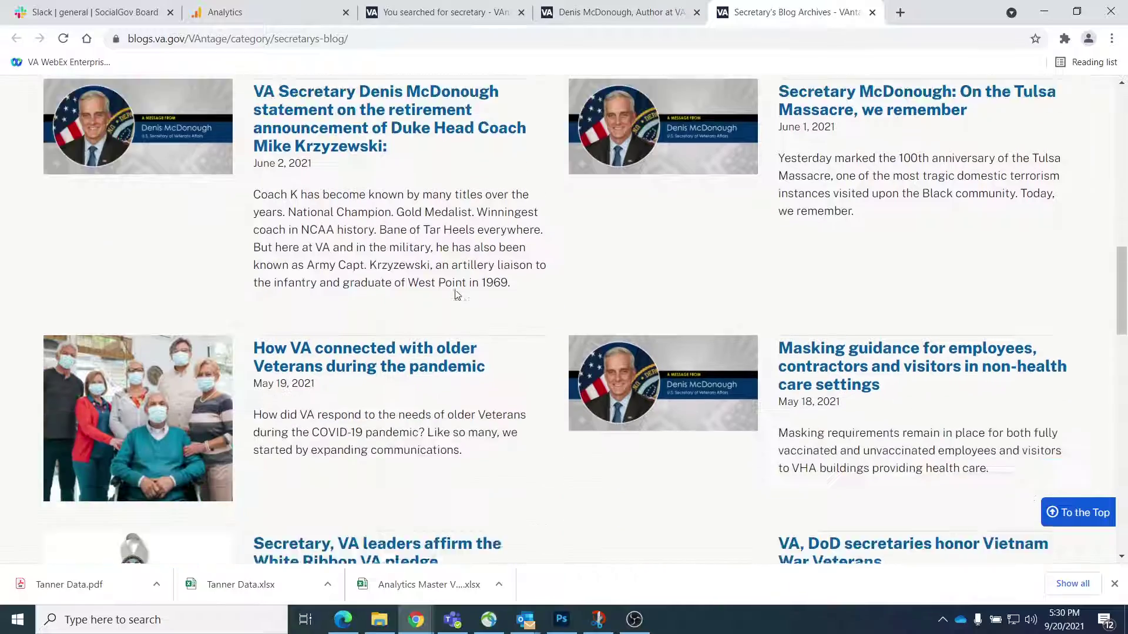
scroll(457, 295, down, 2)
Compare the layout of the author page's post cards with the newest entries on the Secretary's Blog category page.
click(618, 17)
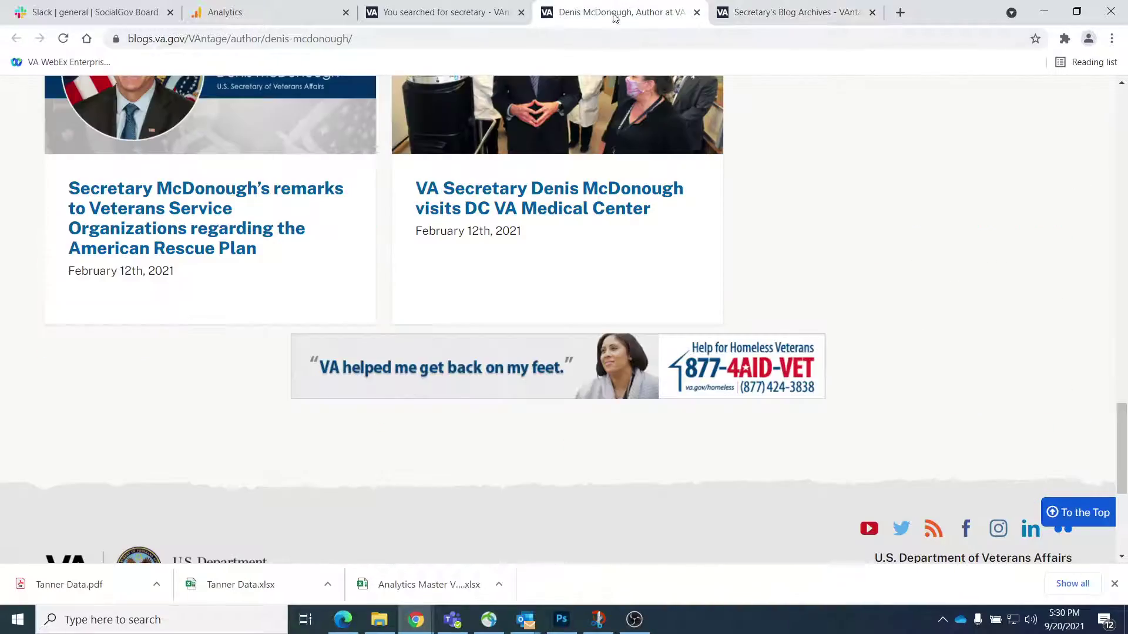
scroll(827, 237, up, 7)
scroll(827, 236, up, 5)
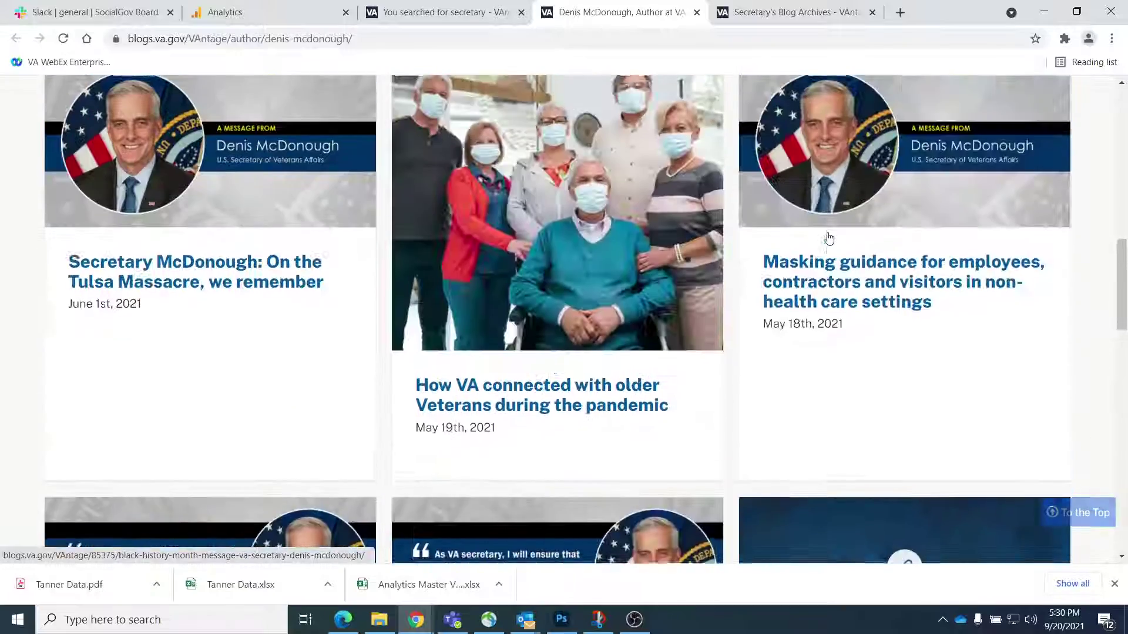
scroll(659, 259, up, 2)
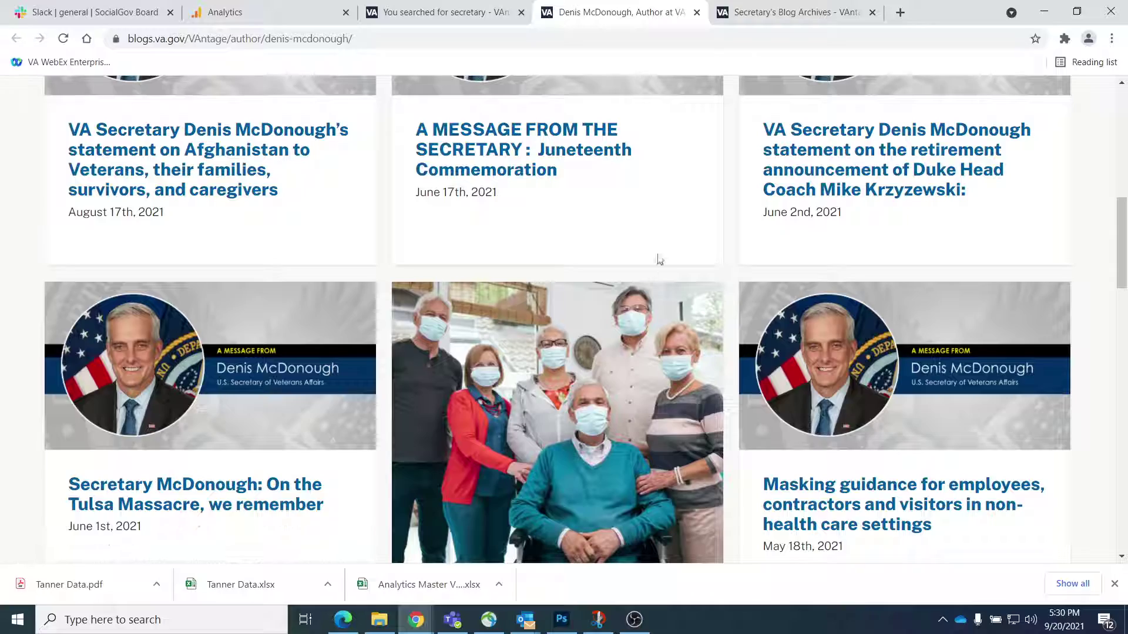
click(806, 19)
scroll(853, 276, up, 10)
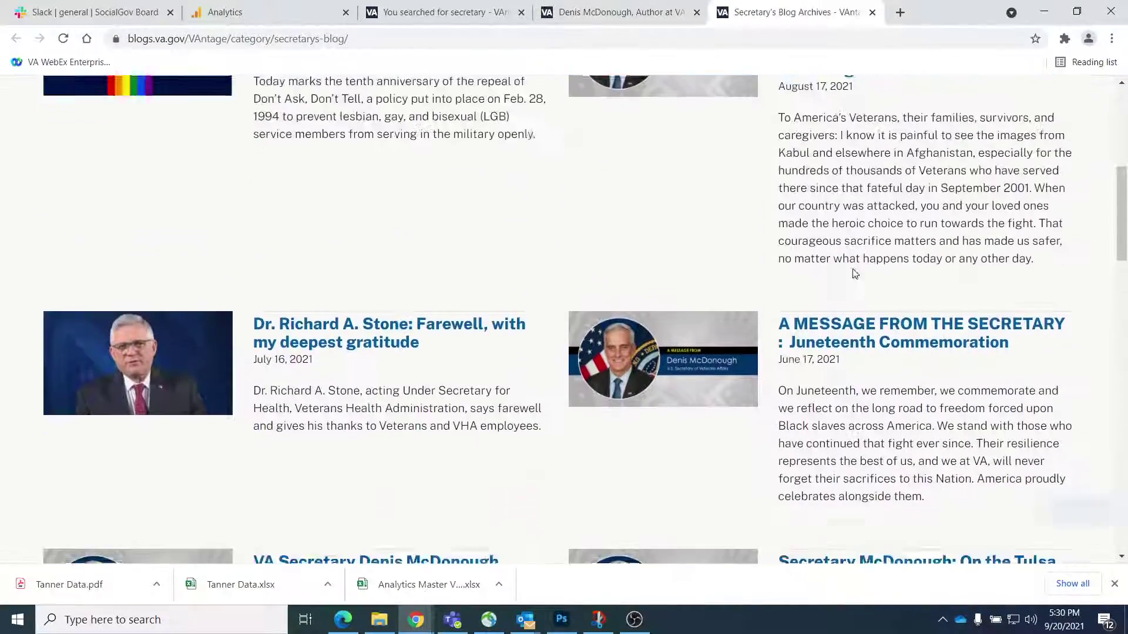
scroll(853, 274, up, 5)
scroll(854, 266, down, 5)
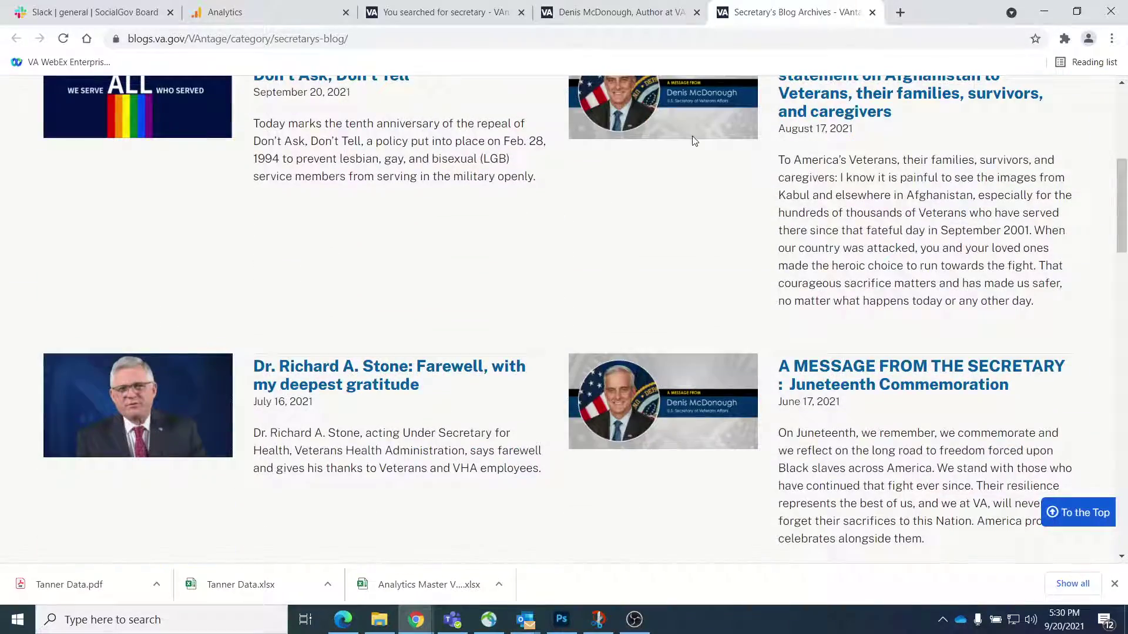
Look through the author page again, from the biography to the oldest posts.
click(620, 16)
scroll(737, 252, up, 8)
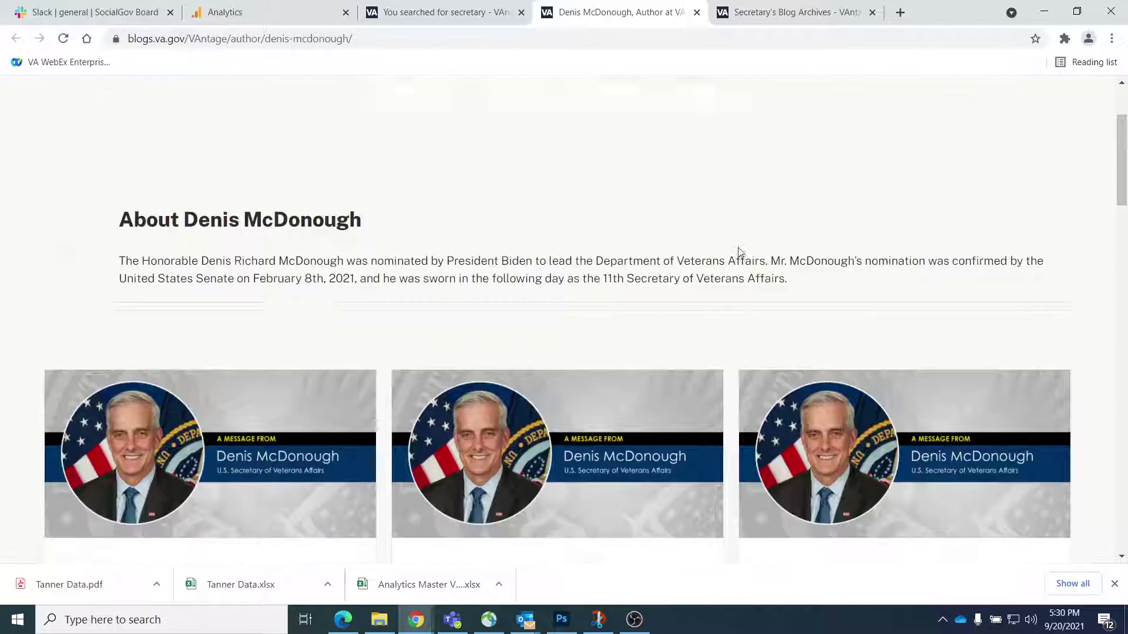
scroll(737, 252, down, 8)
scroll(740, 246, down, 4)
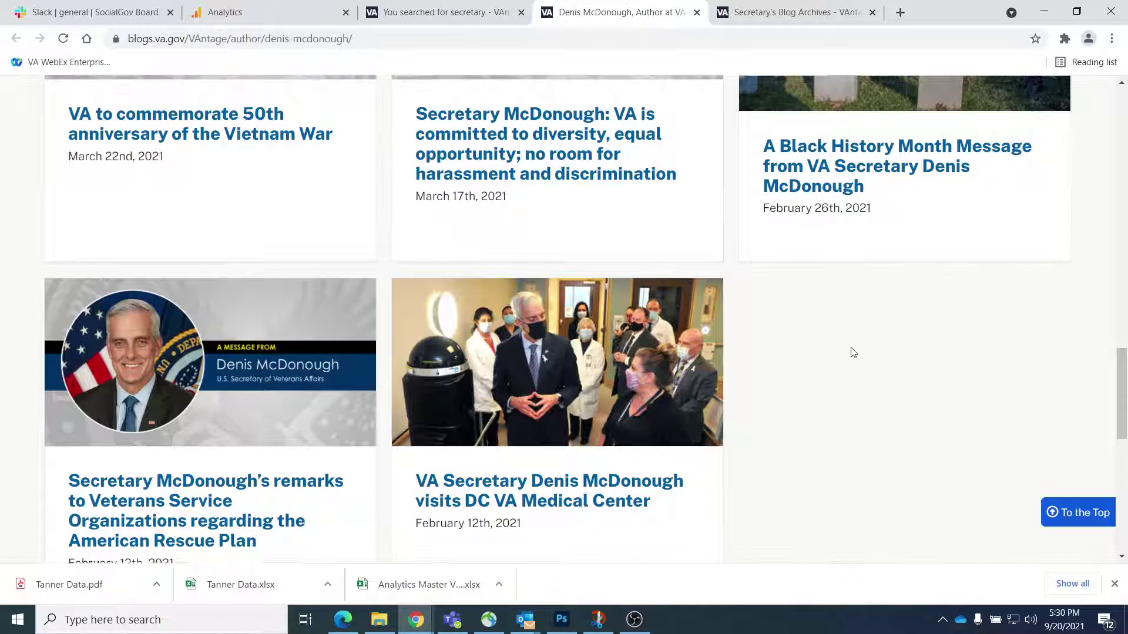
scroll(813, 265, down, 5)
scroll(773, 262, up, 4)
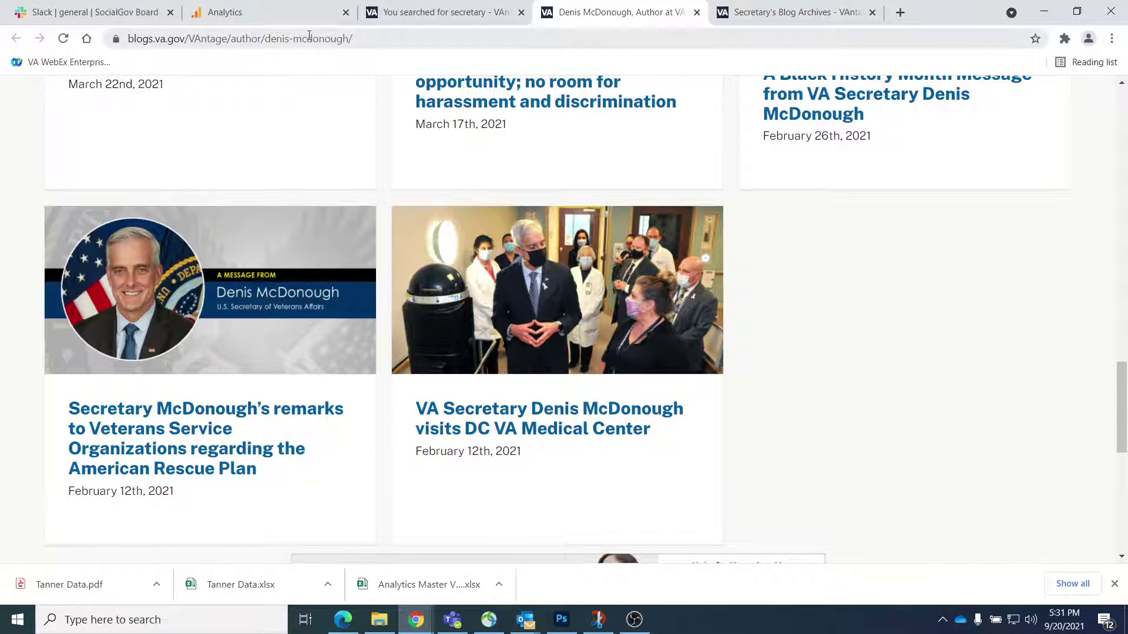
Open the article "Dr. Richard A. Stone: Farewell, with my deepest gratitude" from the Secretary's Blog and review its header, body, keywords and related articles.
click(785, 13)
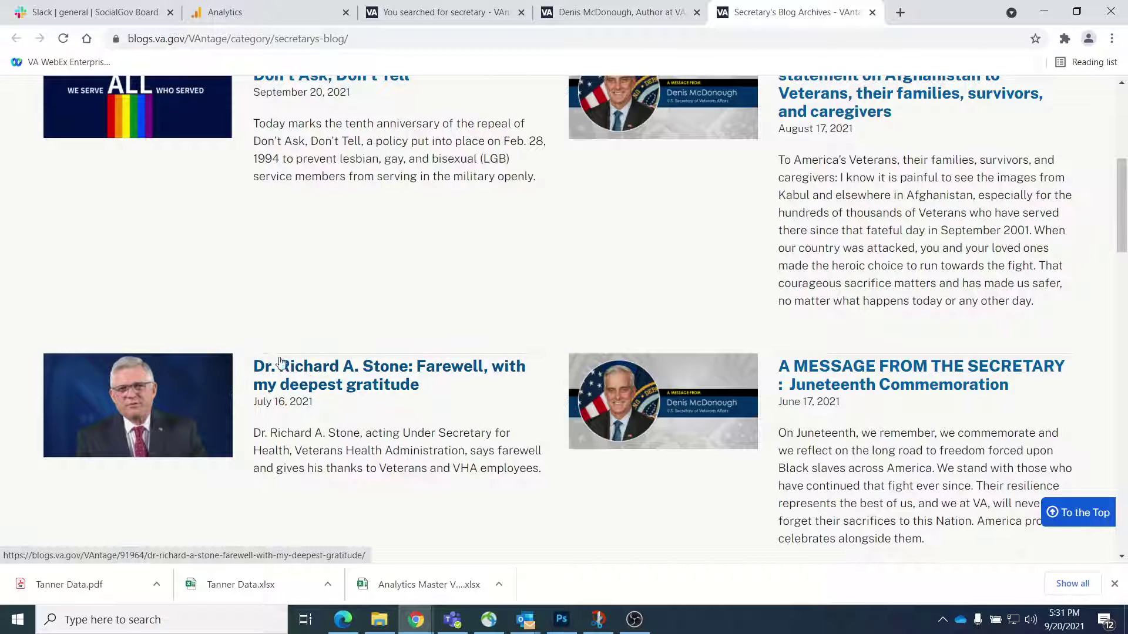
click(381, 372)
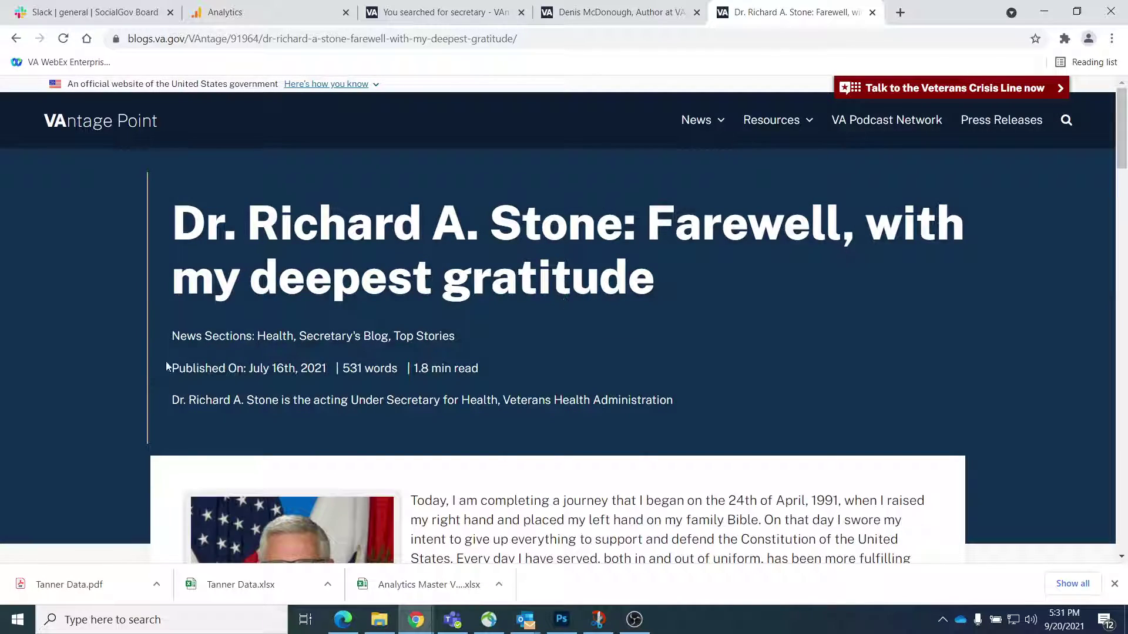
scroll(272, 382, down, 20)
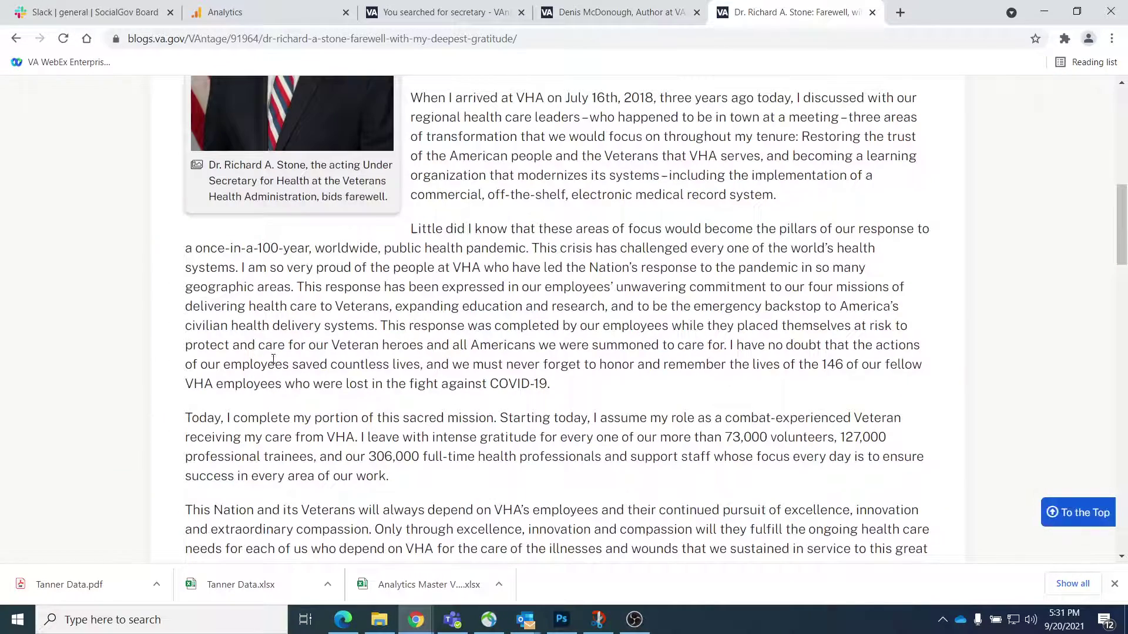
scroll(277, 352, down, 3)
scroll(282, 352, up, 5)
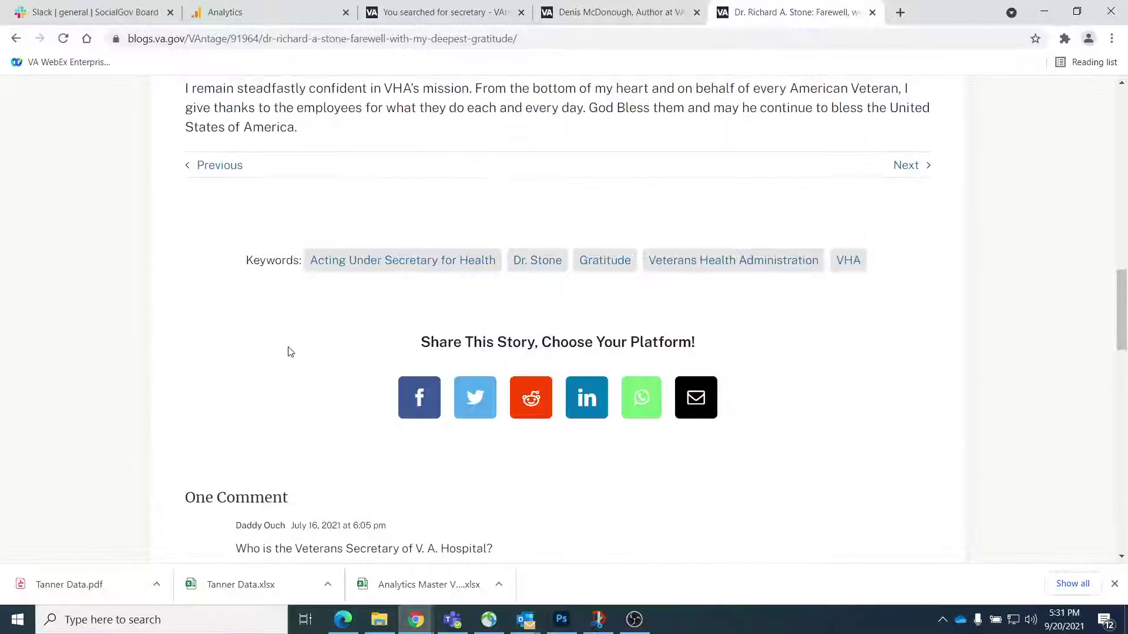
scroll(288, 351, down, 20)
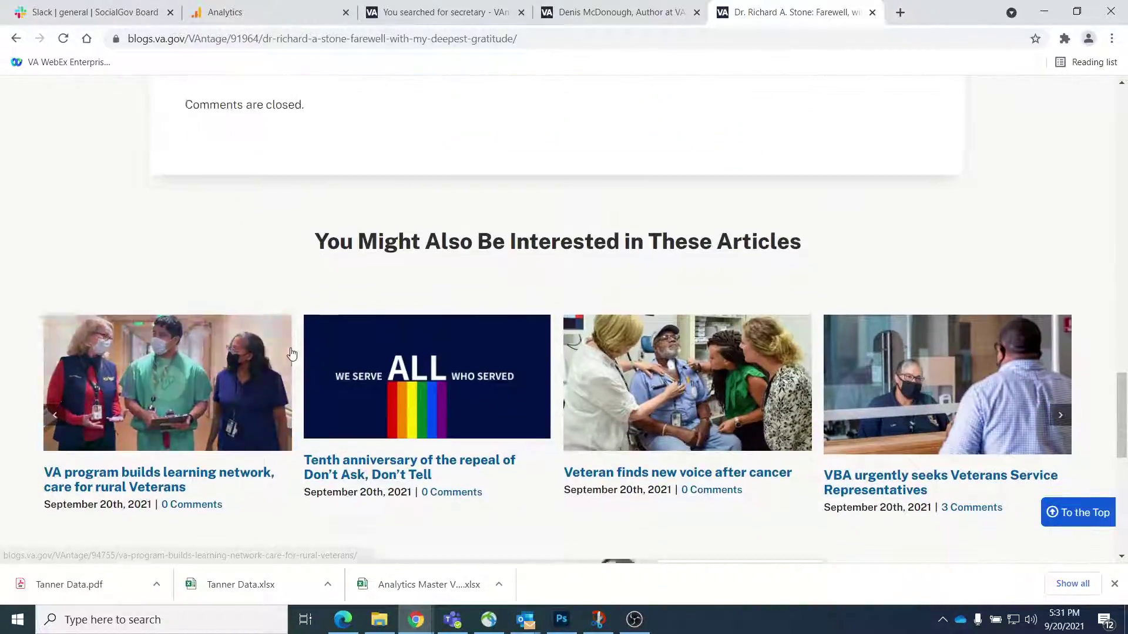
scroll(292, 351, up, 20)
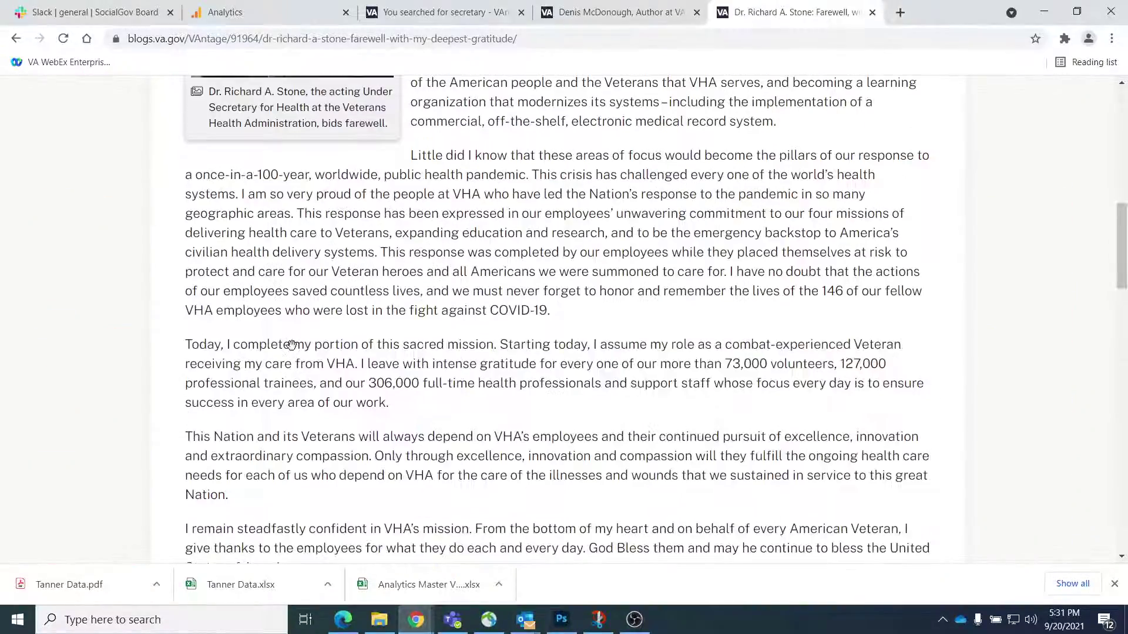
scroll(293, 351, up, 5)
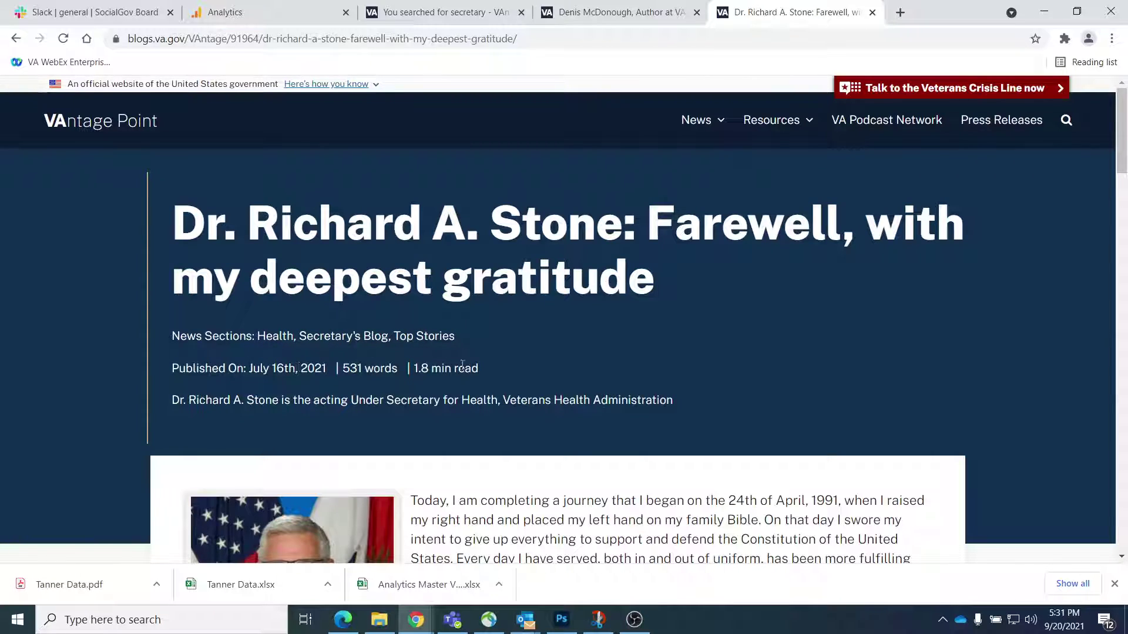
scroll(699, 264, down, 5)
scroll(781, 301, up, 5)
Leave the article for the category list and revisit the author page's posts and name heading.
key(alt+Left)
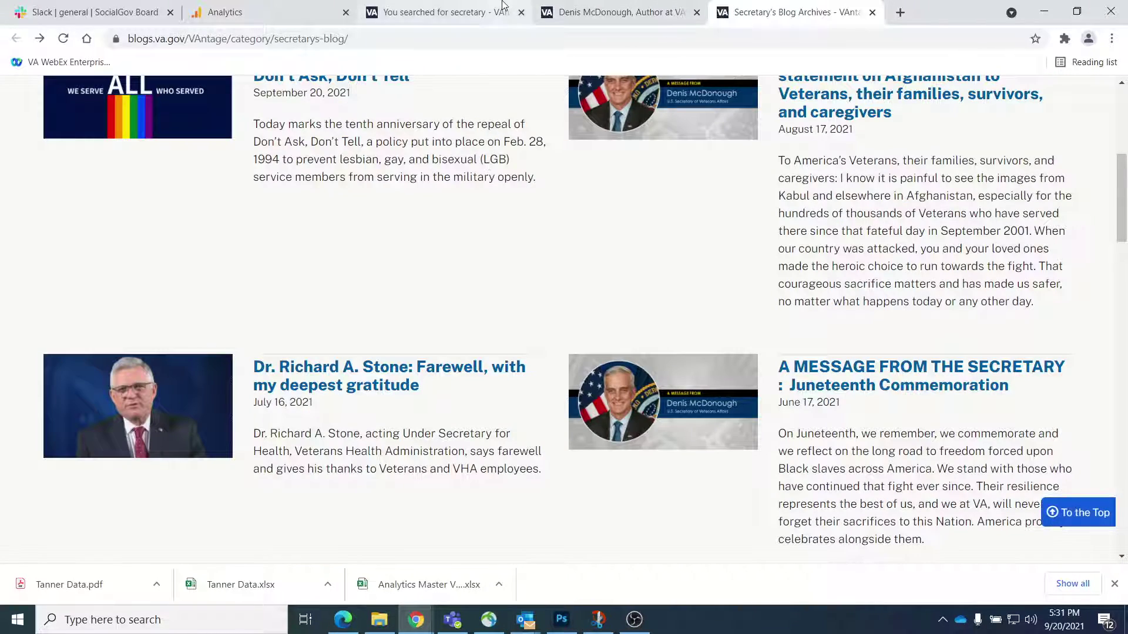
click(626, 18)
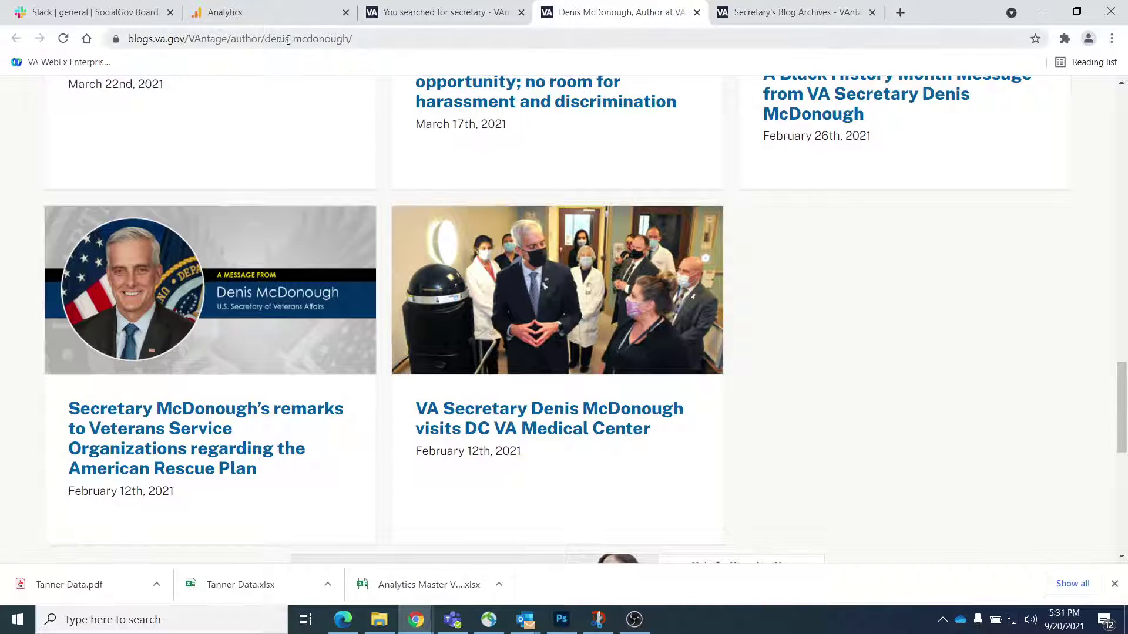
scroll(528, 282, up, 5)
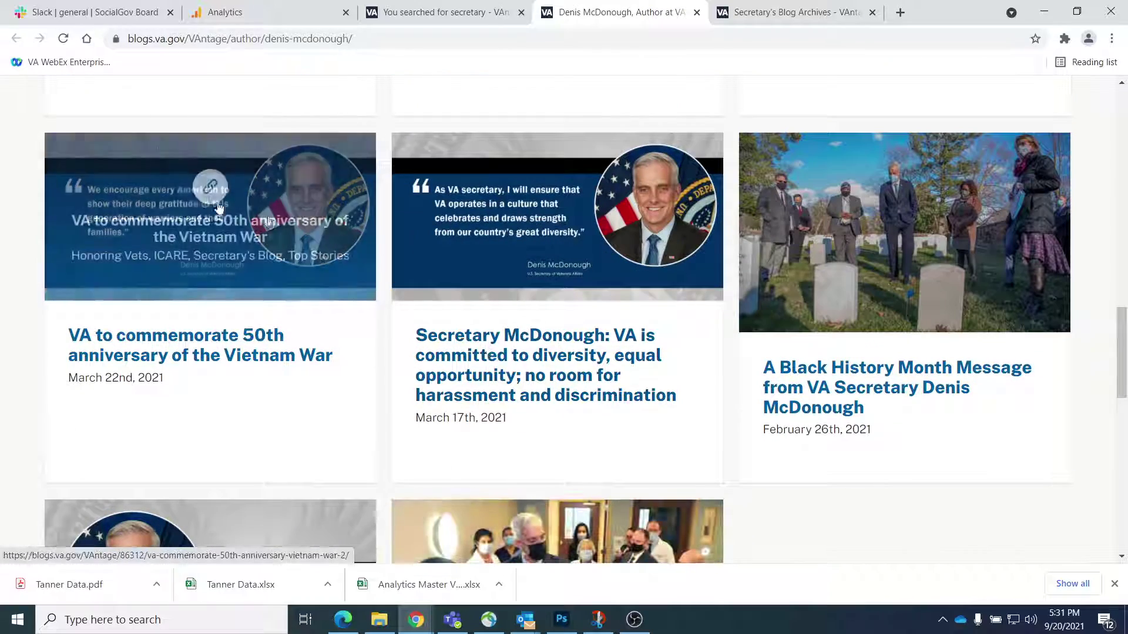
scroll(338, 254, up, 15)
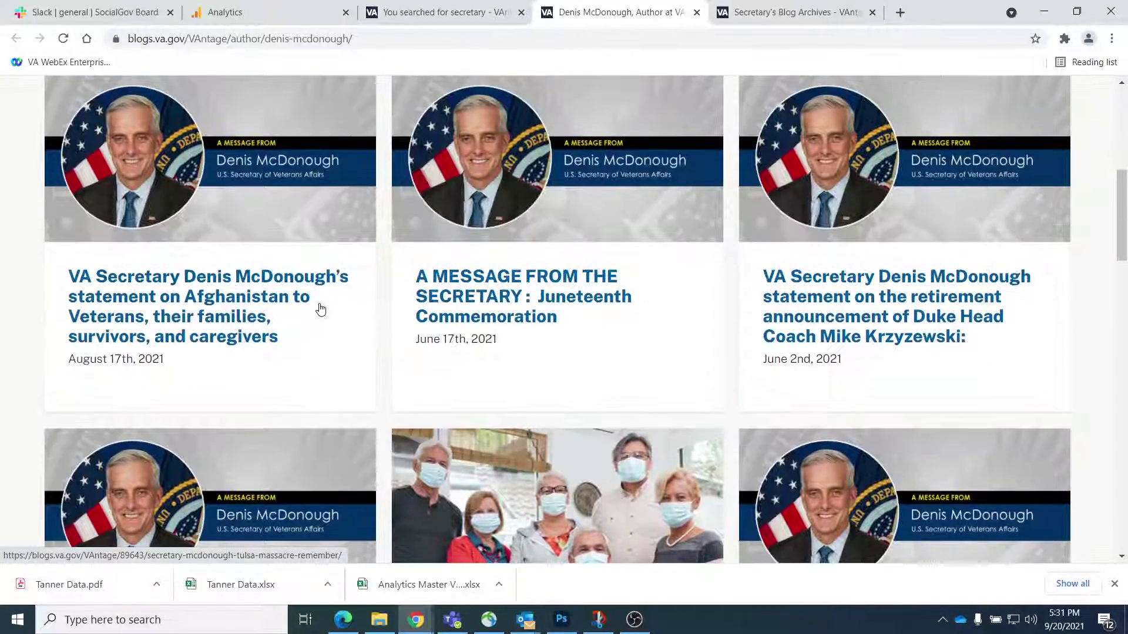
scroll(319, 295, up, 6)
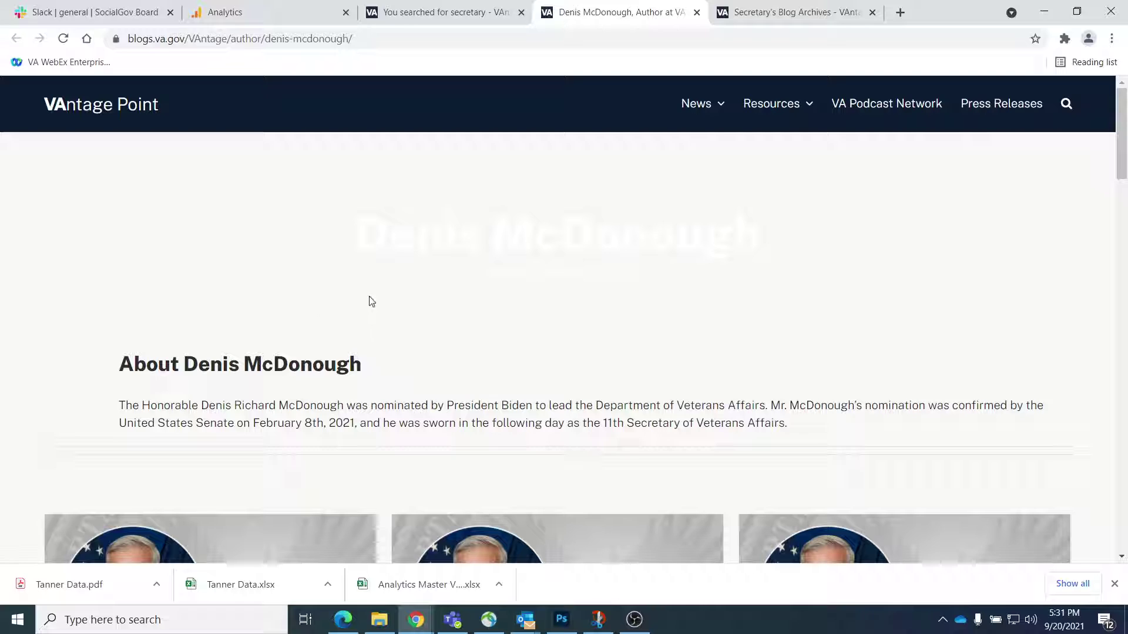
Close the Secretary's Blog archive and open the oldest author-page post, "VA Secretary Denis McDonough visits DC VA Medical Center", in its own tab.
scroll(371, 301, down, 20)
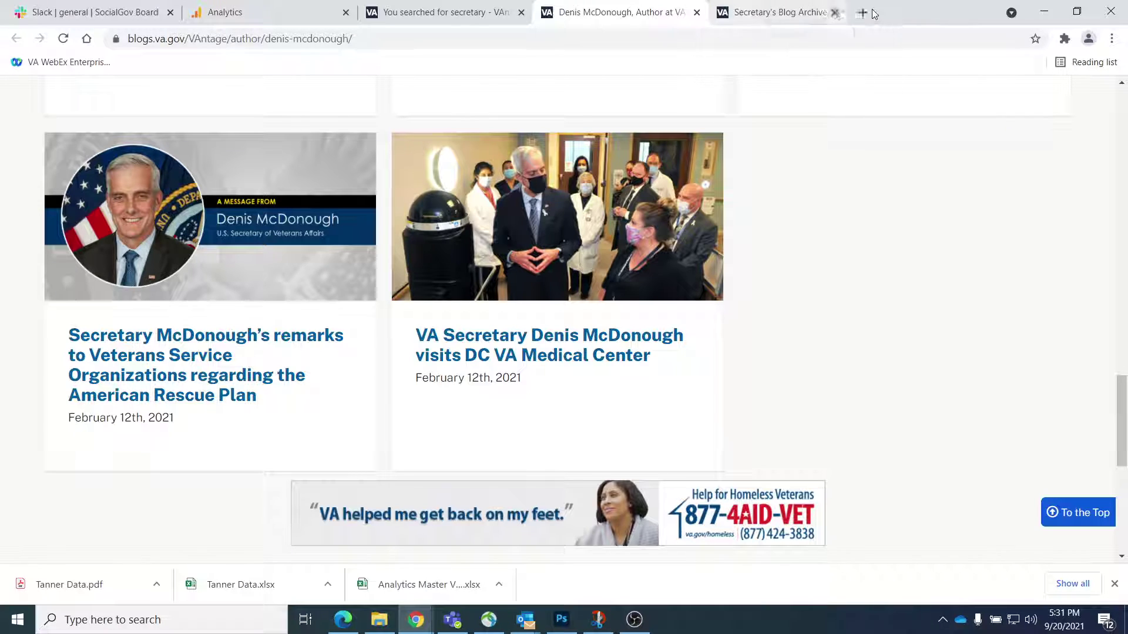
click(872, 12)
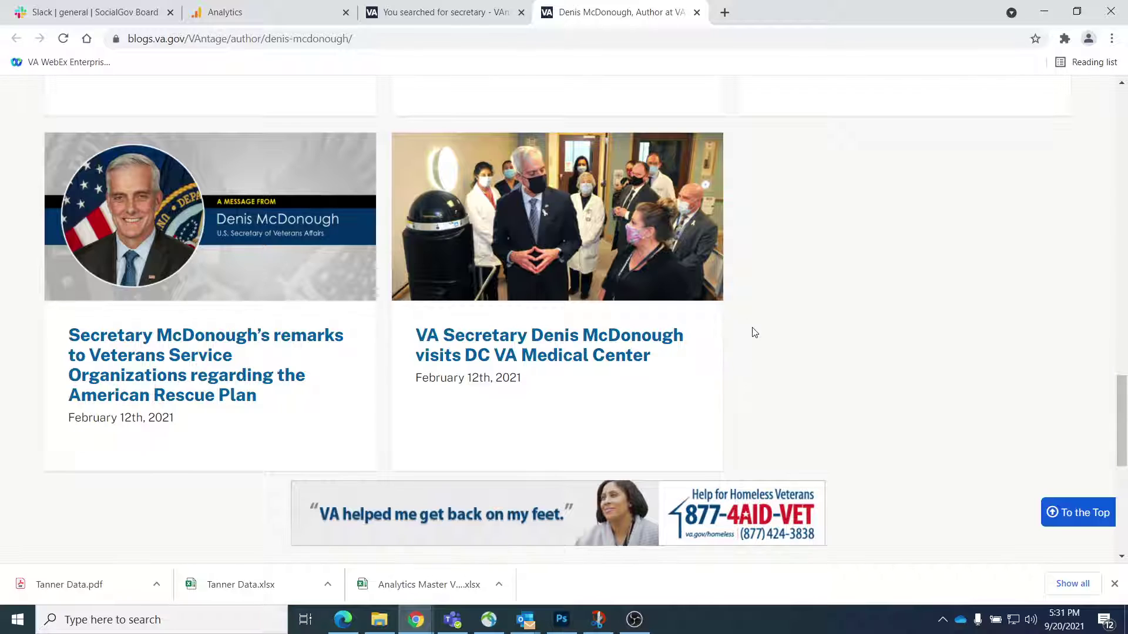
ctrl+click(535, 341)
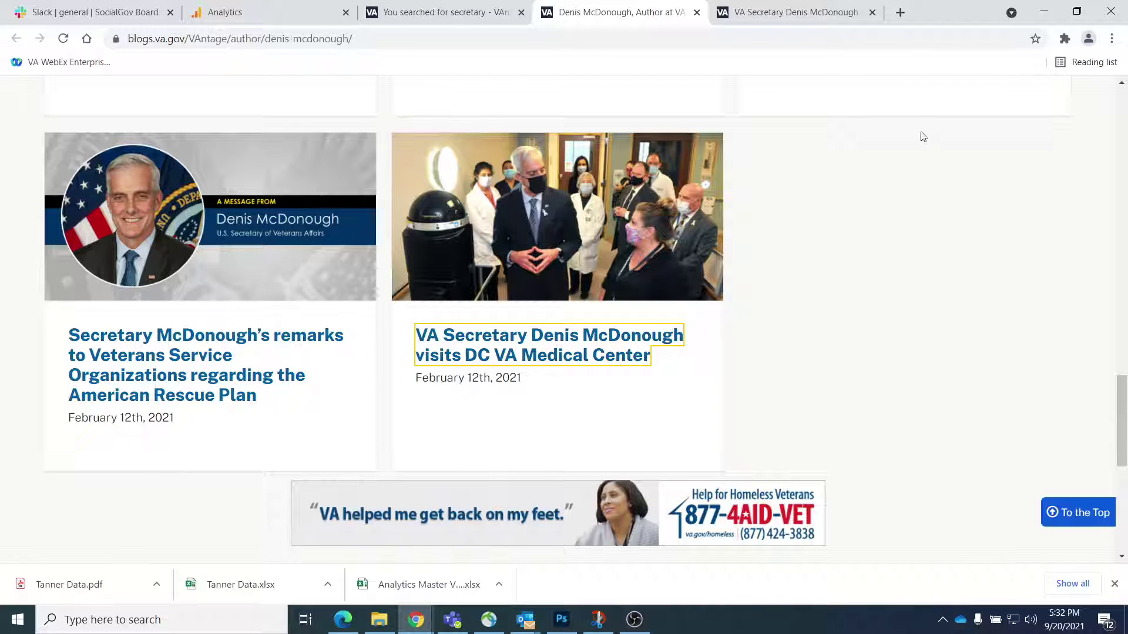
click(766, 17)
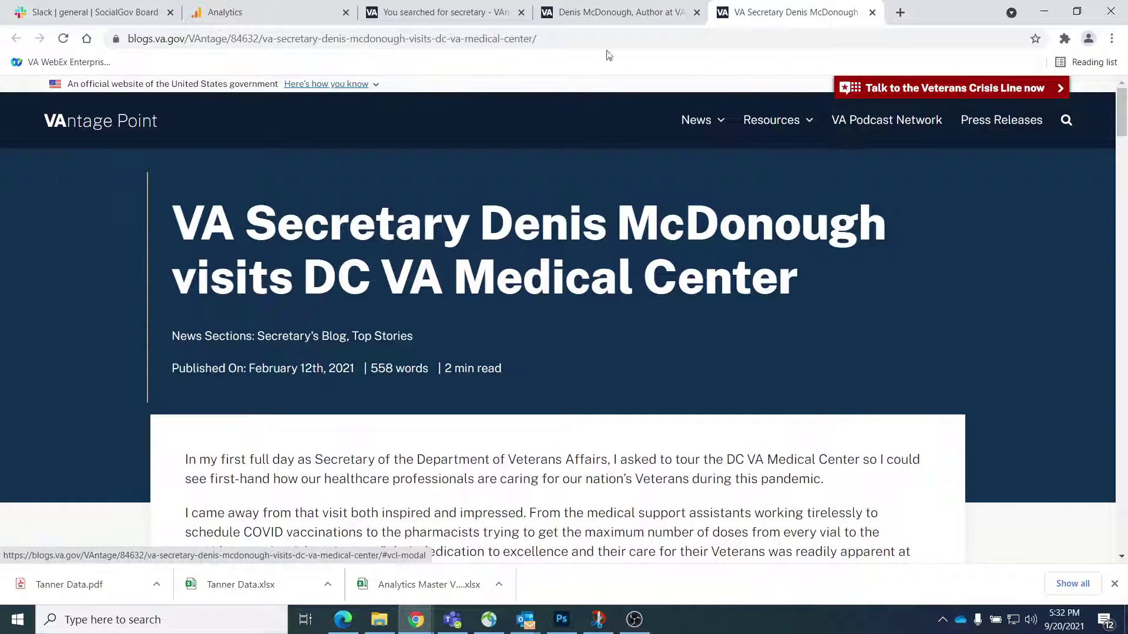
Copy the post ID 84632 from the article's web address.
click(243, 37)
click(243, 36)
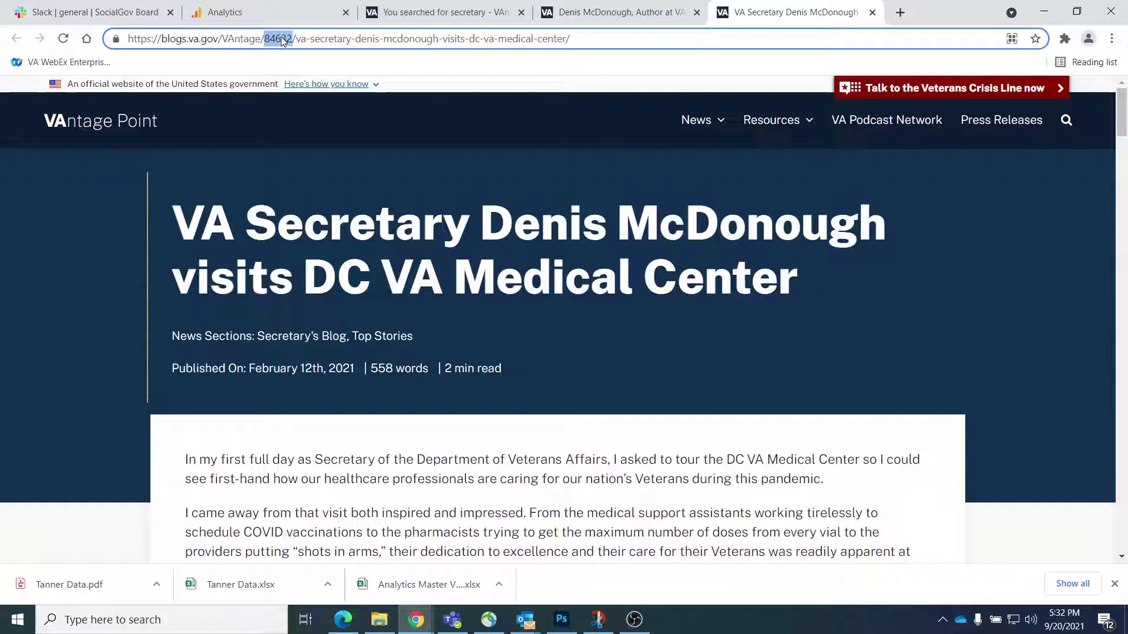
right_click(279, 38)
click(339, 118)
click(409, 38)
drag(358, 39, 533, 27)
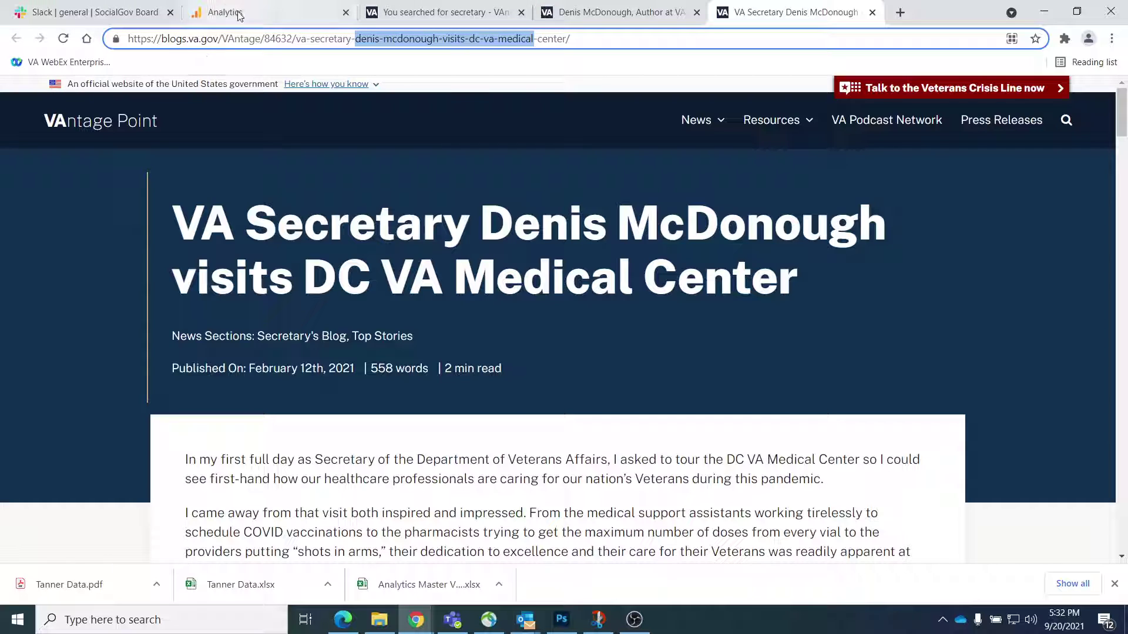
double_click(276, 39)
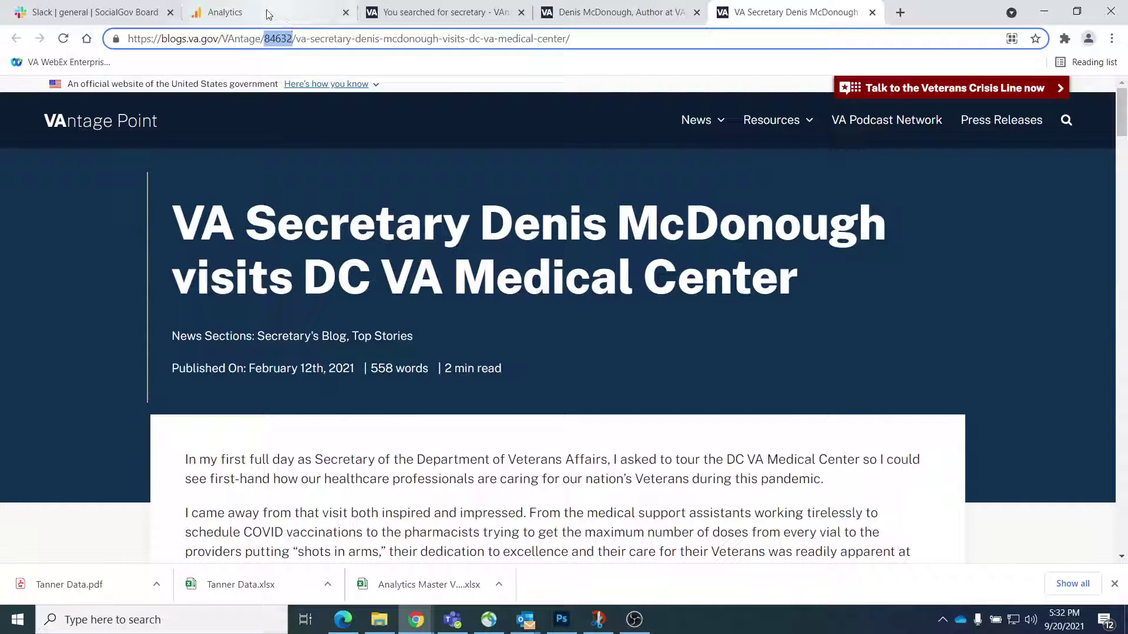
Switch to the Google Analytics All Pages report, glancing back at the blog's "secretary" search results and the author page.
click(262, 13)
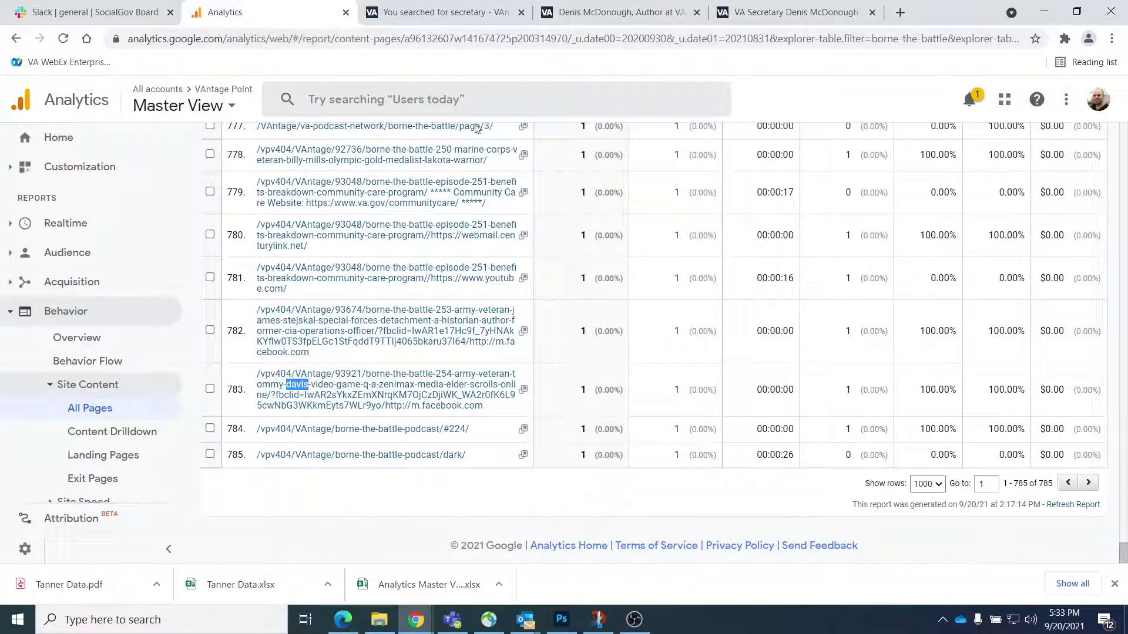
scroll(837, 172, up, 20)
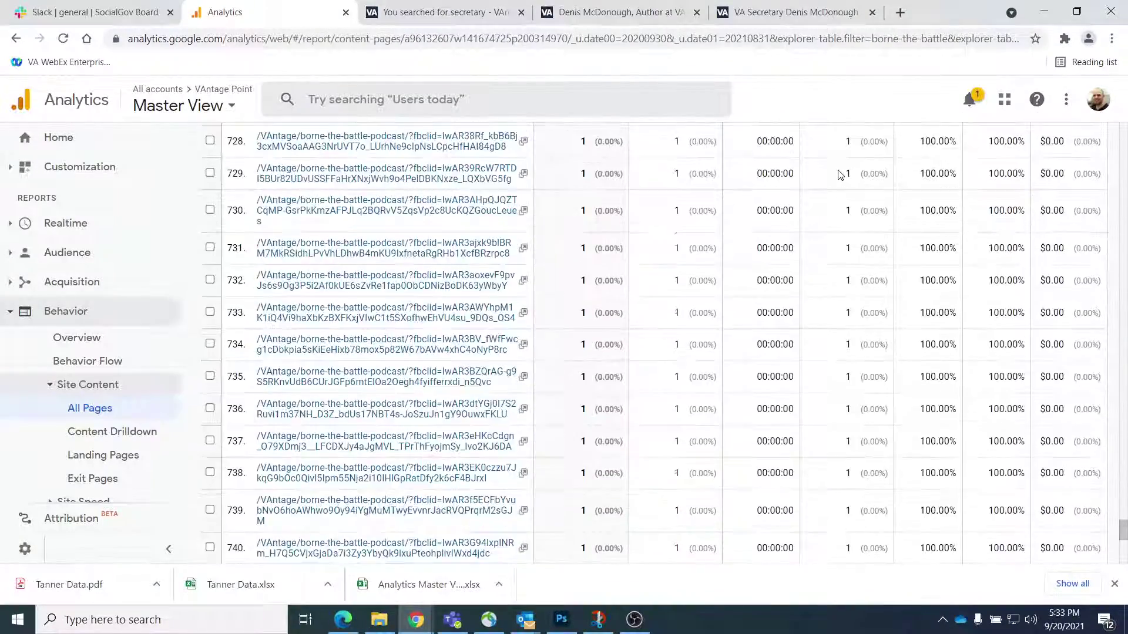
scroll(840, 174, up, 5)
click(405, 13)
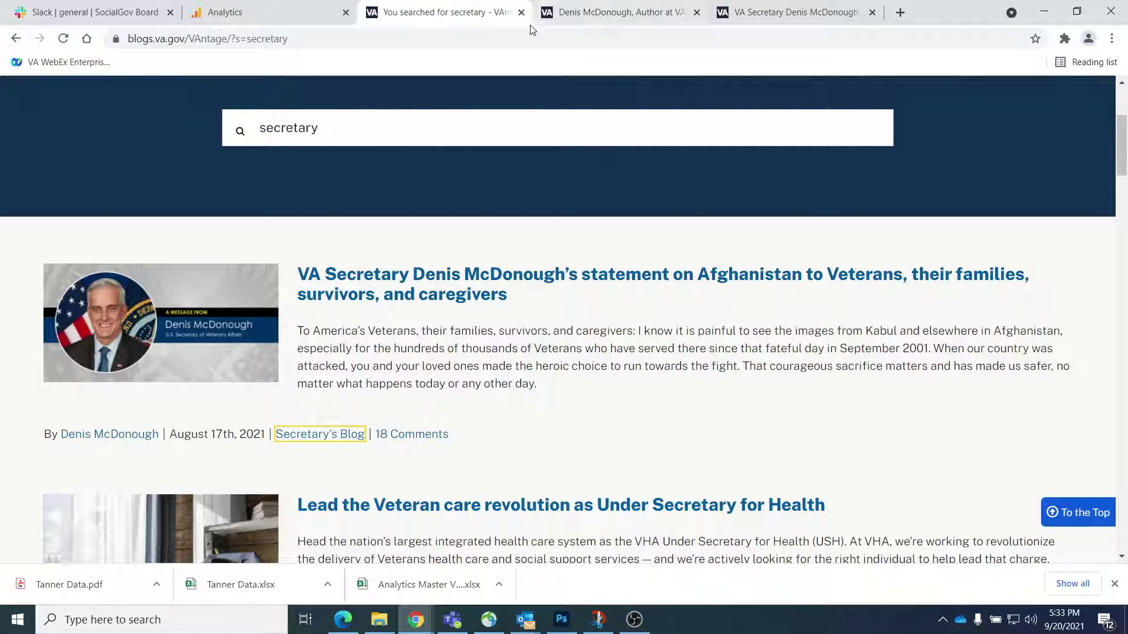
click(602, 23)
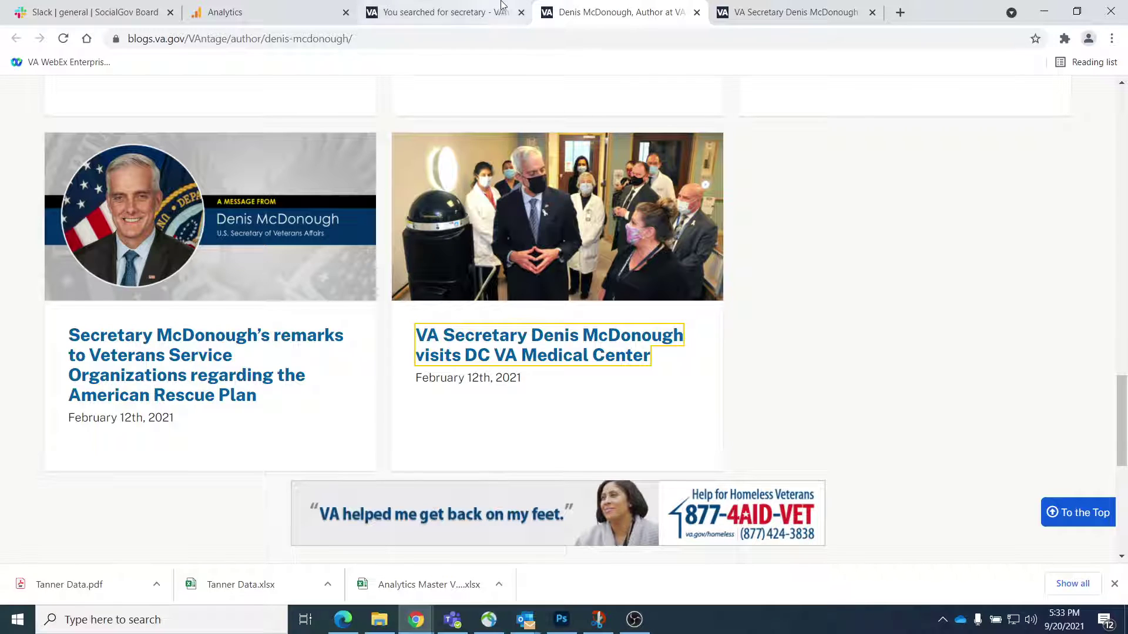
click(247, 13)
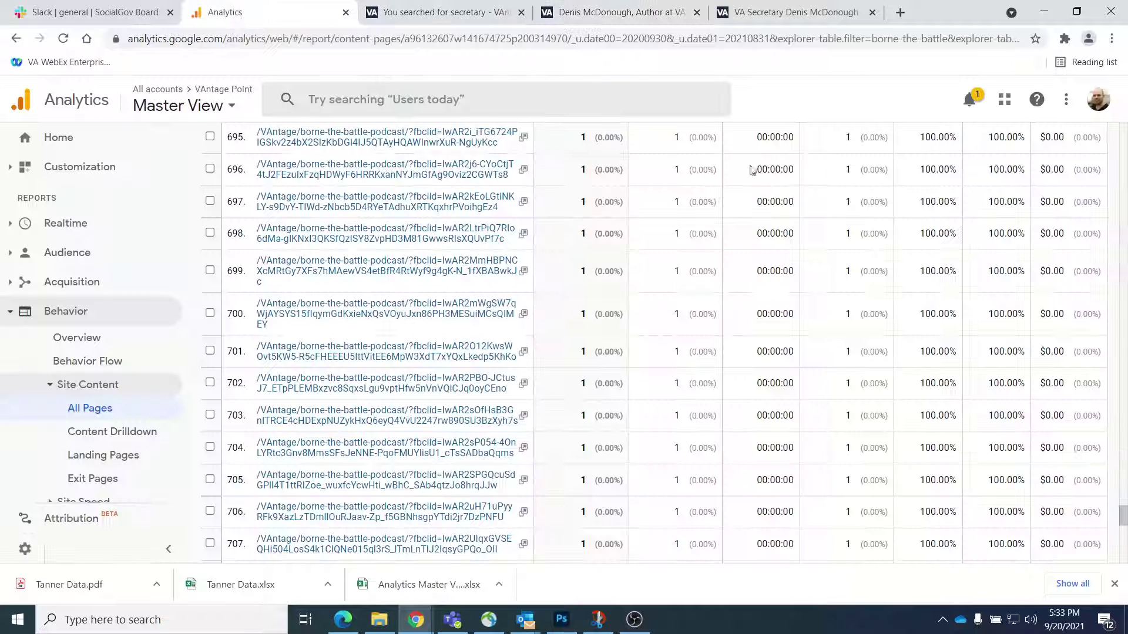
scroll(883, 254, up, 10)
scroll(882, 254, up, 20)
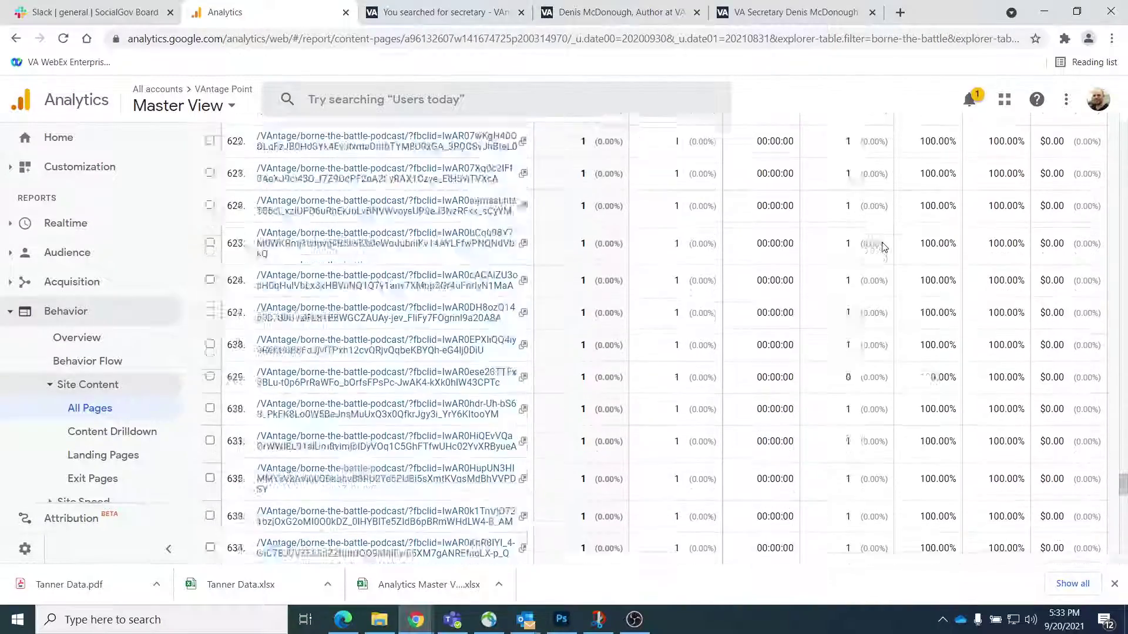
scroll(891, 257, up, 20)
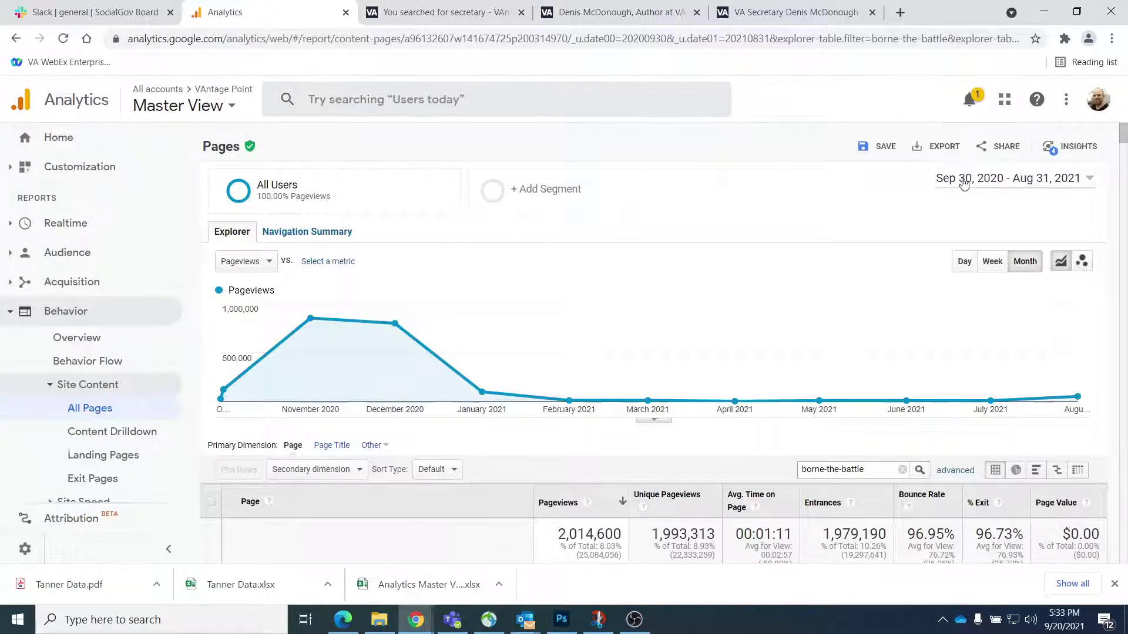
Set the start of the report's date range to Feb 1, 2021.
click(1003, 181)
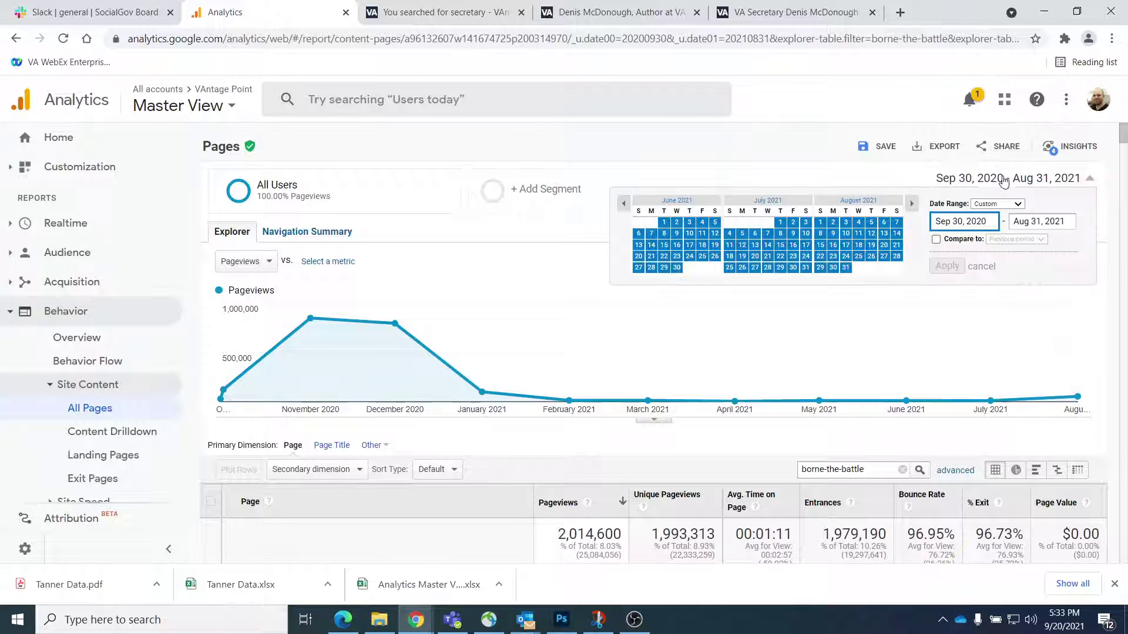
double_click(950, 223)
text(F)
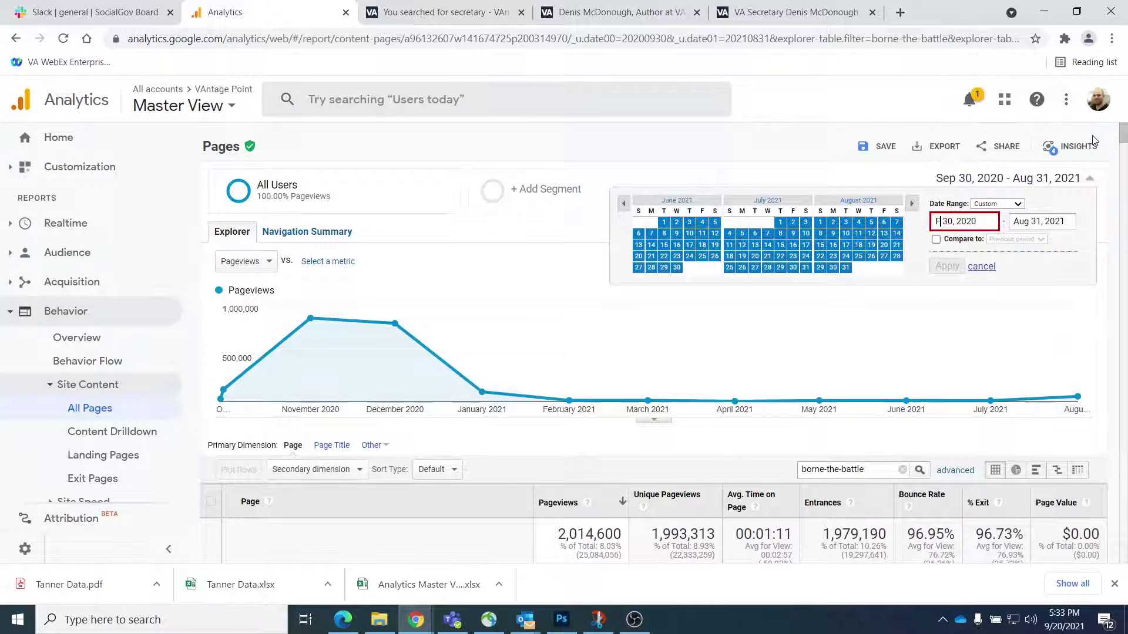
text(eb)
key(Right)
key(shift+Right)
key(shift+Right)
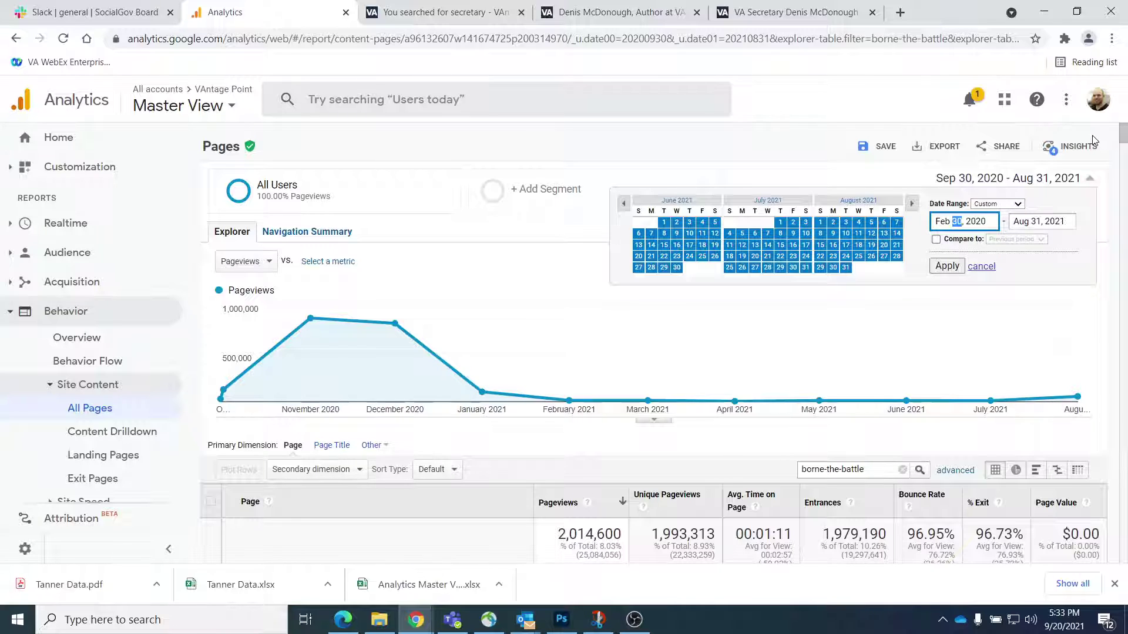
text(1)
key(Right)
key(Right)
key(Right)
key(Right)
key(Right)
key(shift+Right)
text(1)
Set the end of the date range to Sep 20, 2021 and apply the range to the report.
click(1057, 222)
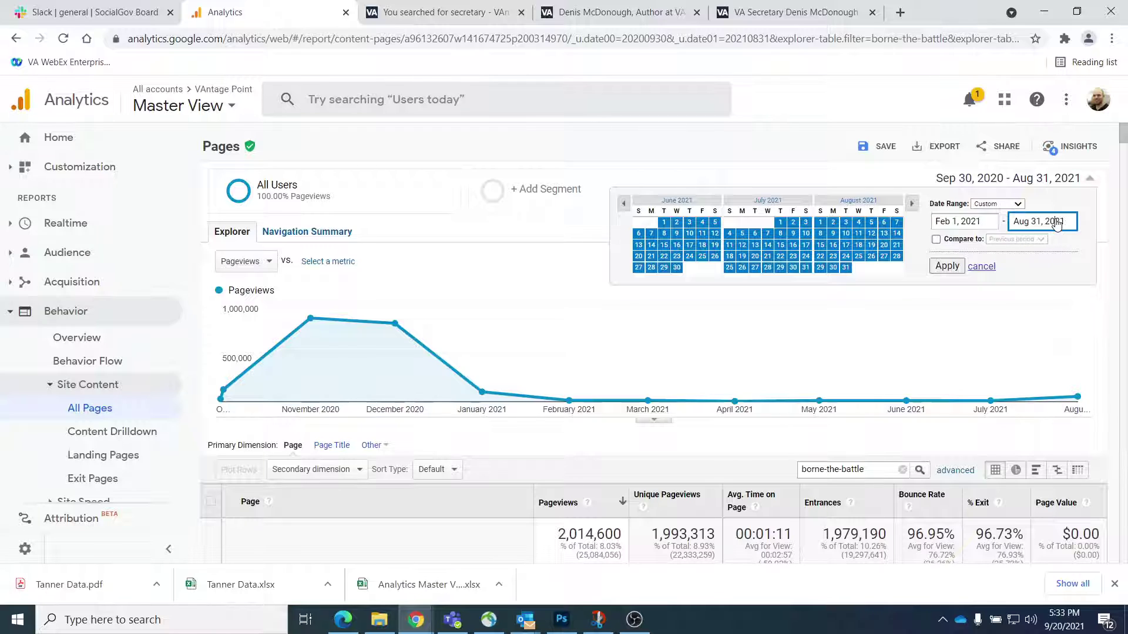
click(911, 205)
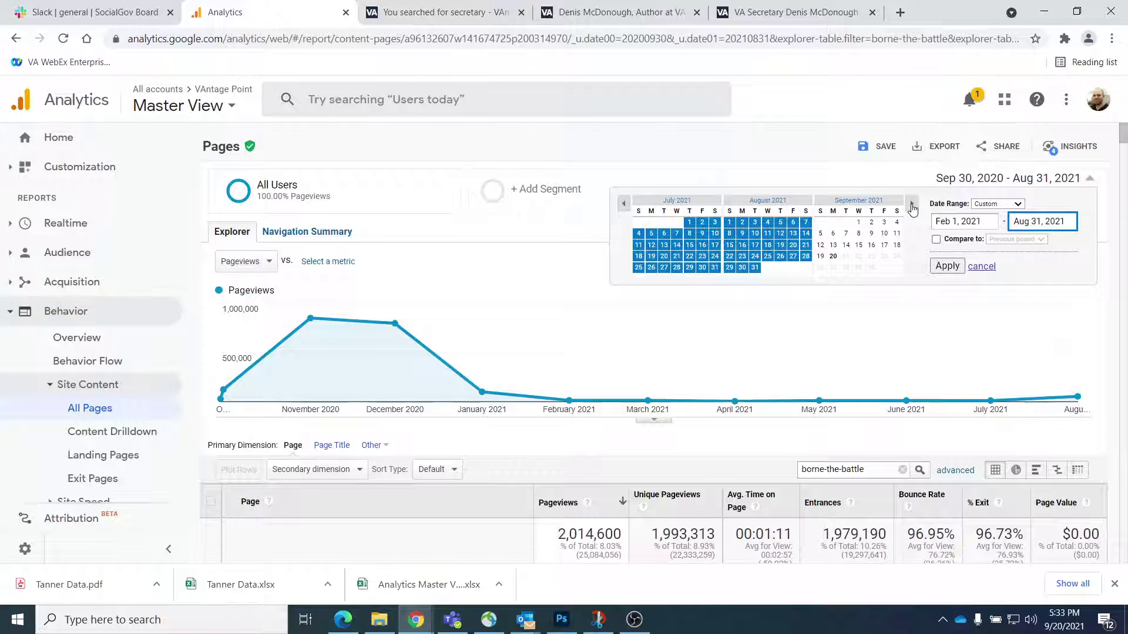
click(833, 256)
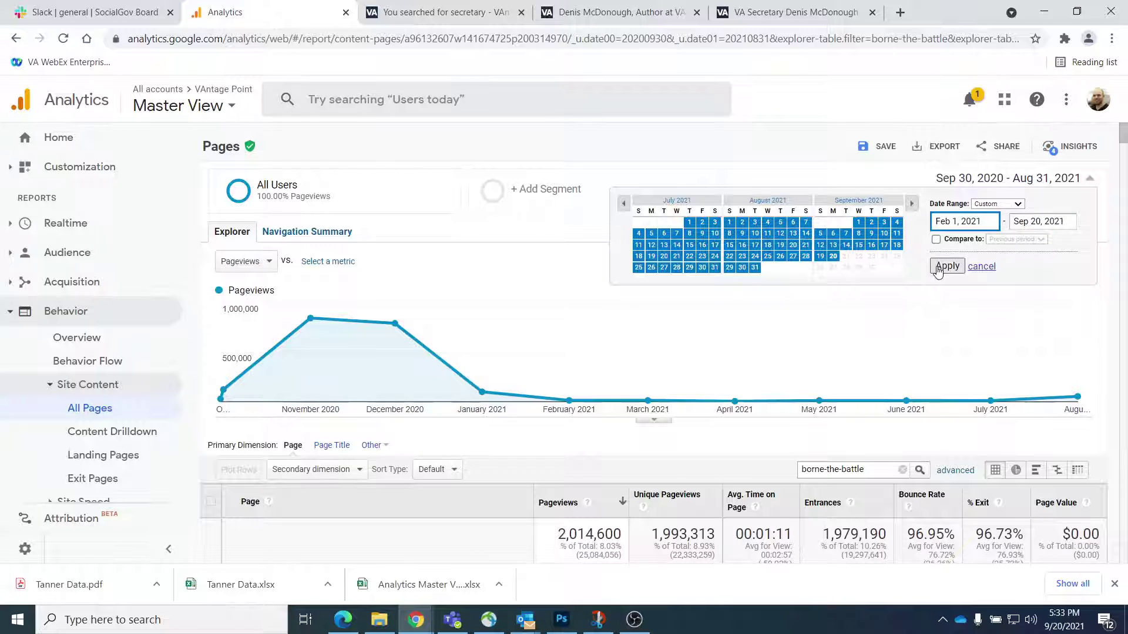
click(938, 269)
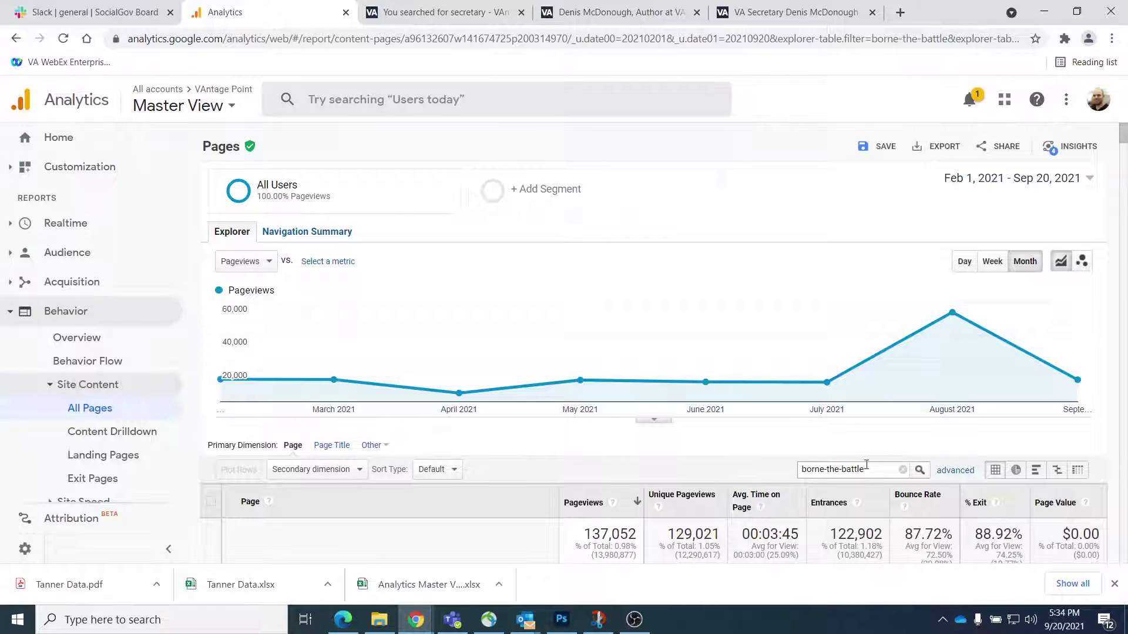
Remove the "borne-the-battle" filter from the page table.
scroll(866, 464, down, 3)
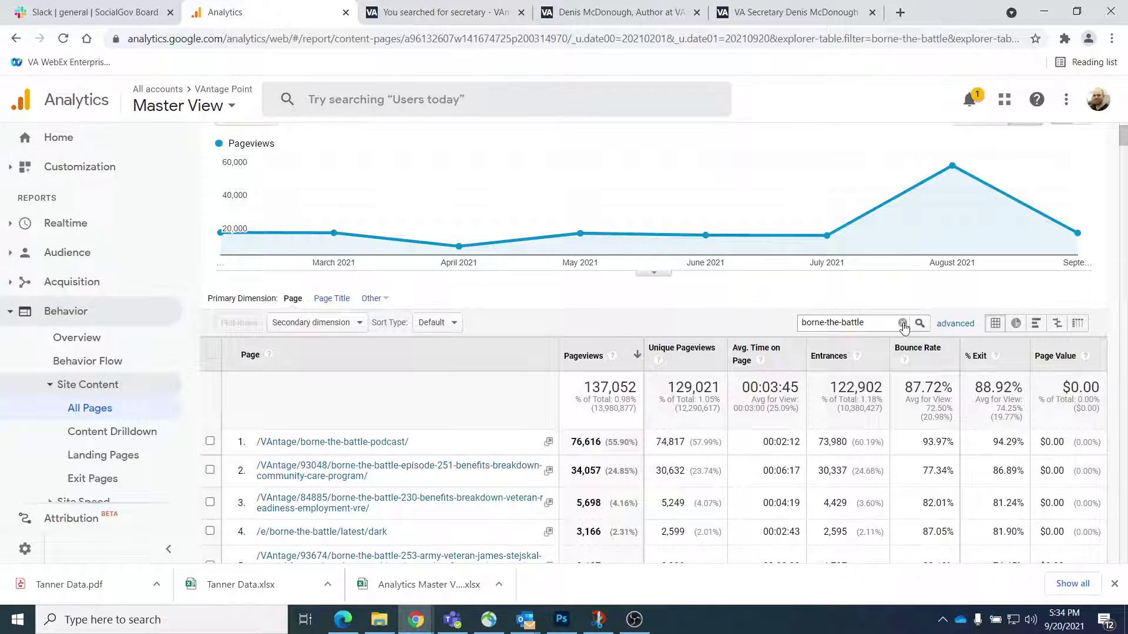
click(902, 323)
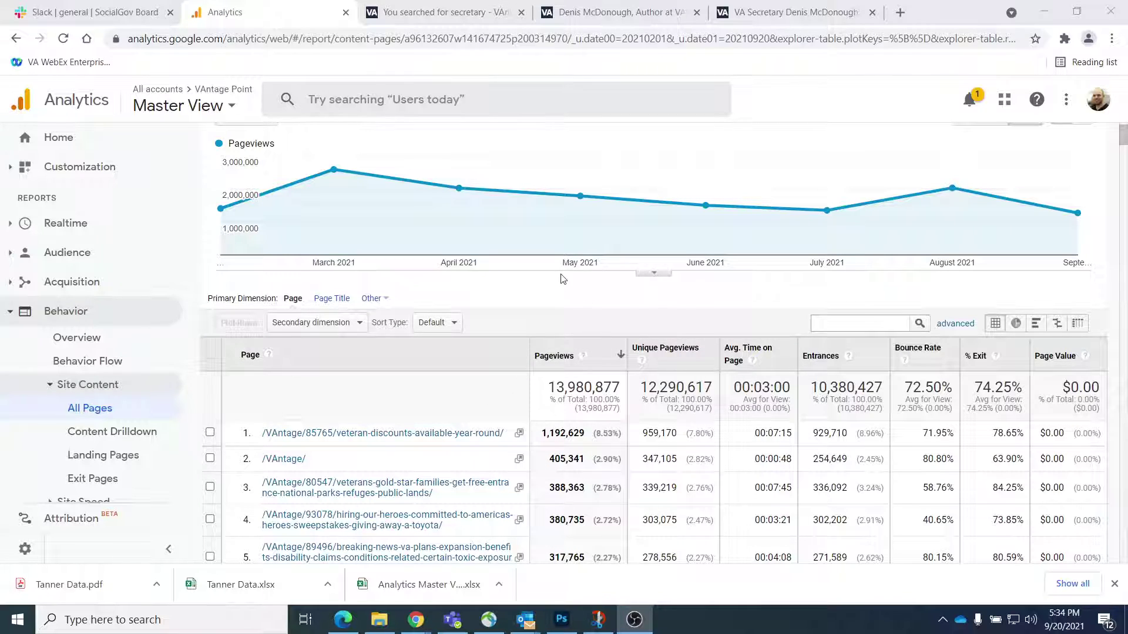
scroll(563, 279, up, 3)
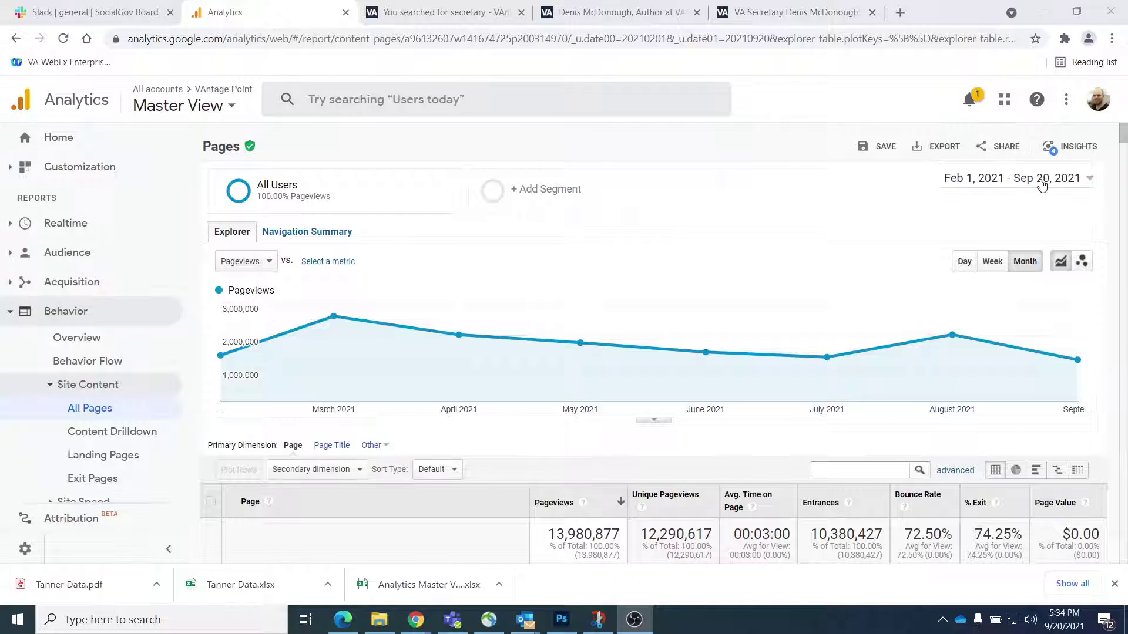
Limit the page table to 100 rows.
scroll(1046, 246, down, 4)
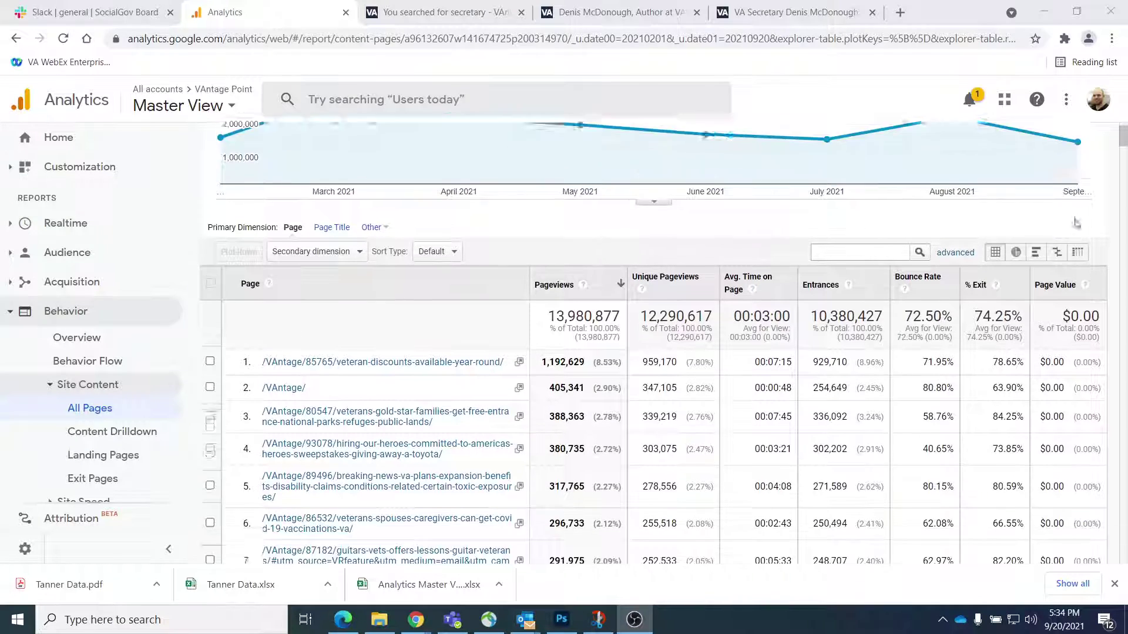
scroll(1078, 230, down, 12)
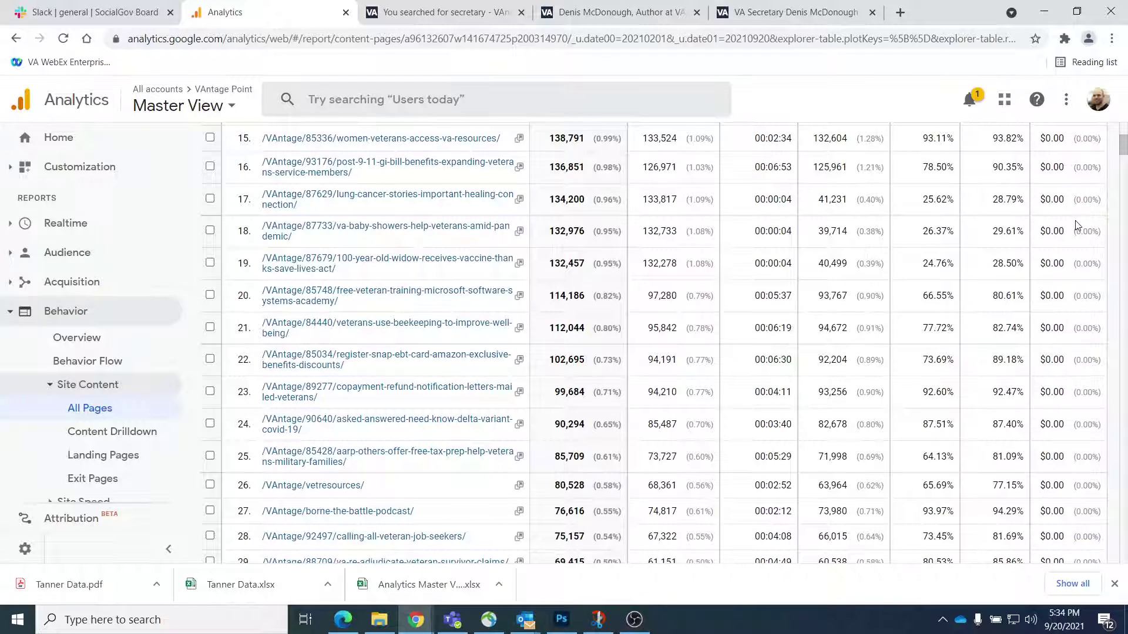
key(End)
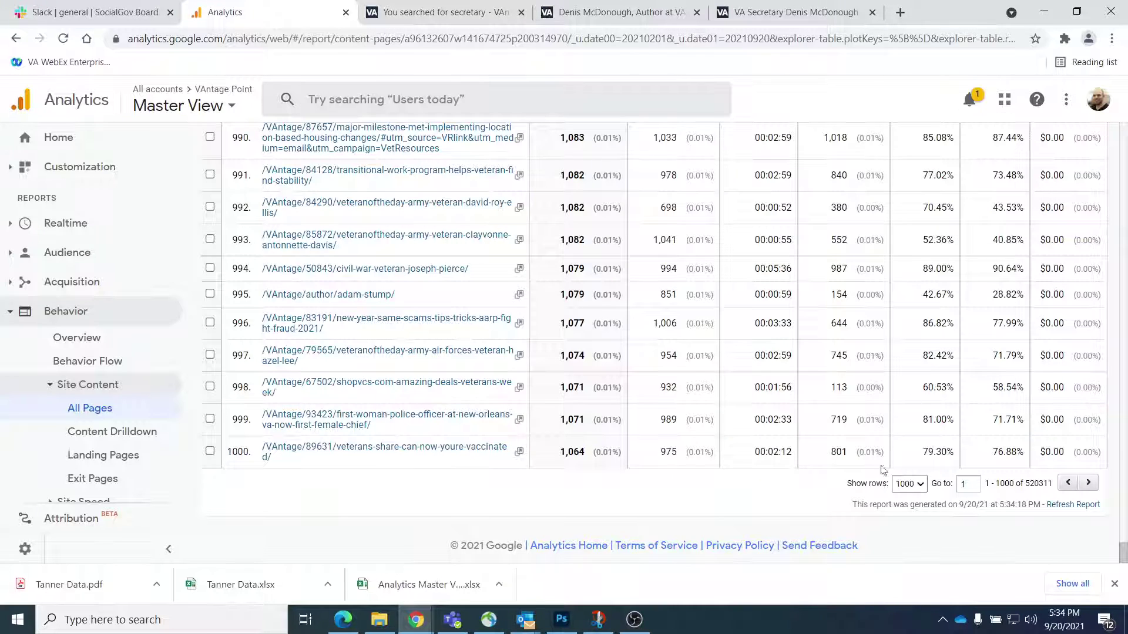
click(908, 483)
click(920, 532)
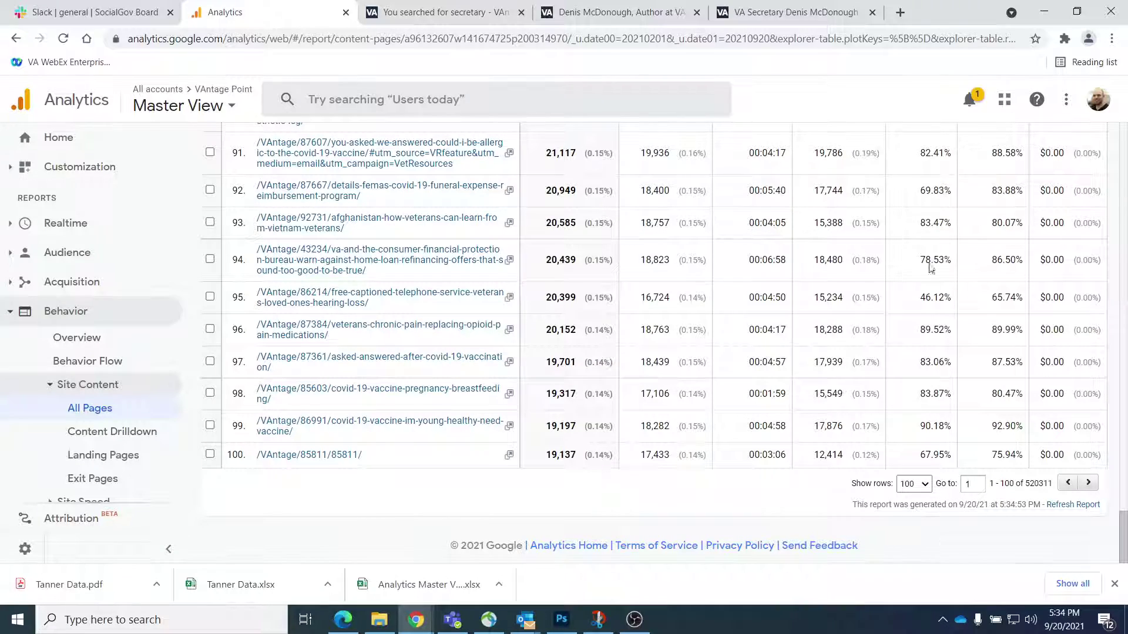
Filter the page table by the post ID 84632.
scroll(770, 282, up, 20)
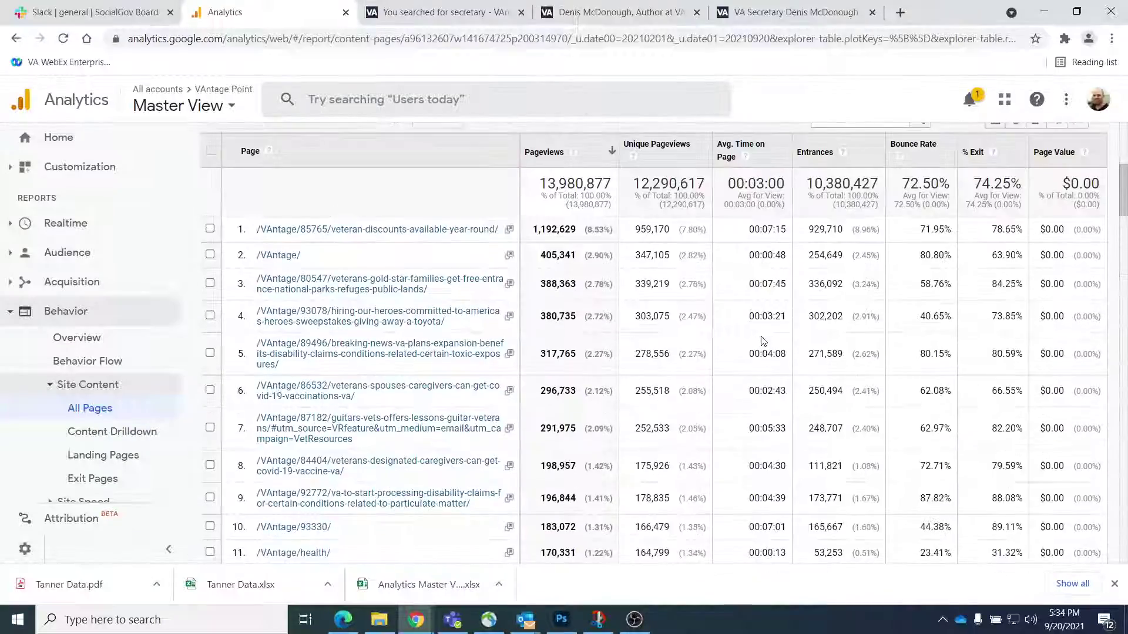
scroll(762, 339, up, 6)
scroll(816, 290, down, 1)
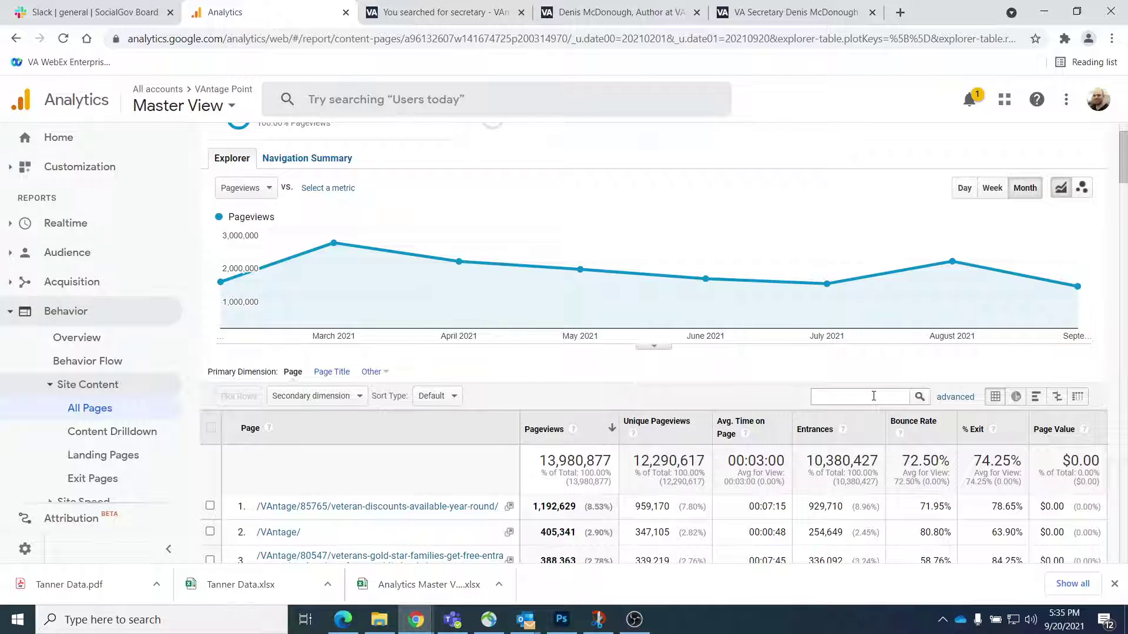
text(84632)
key(Return)
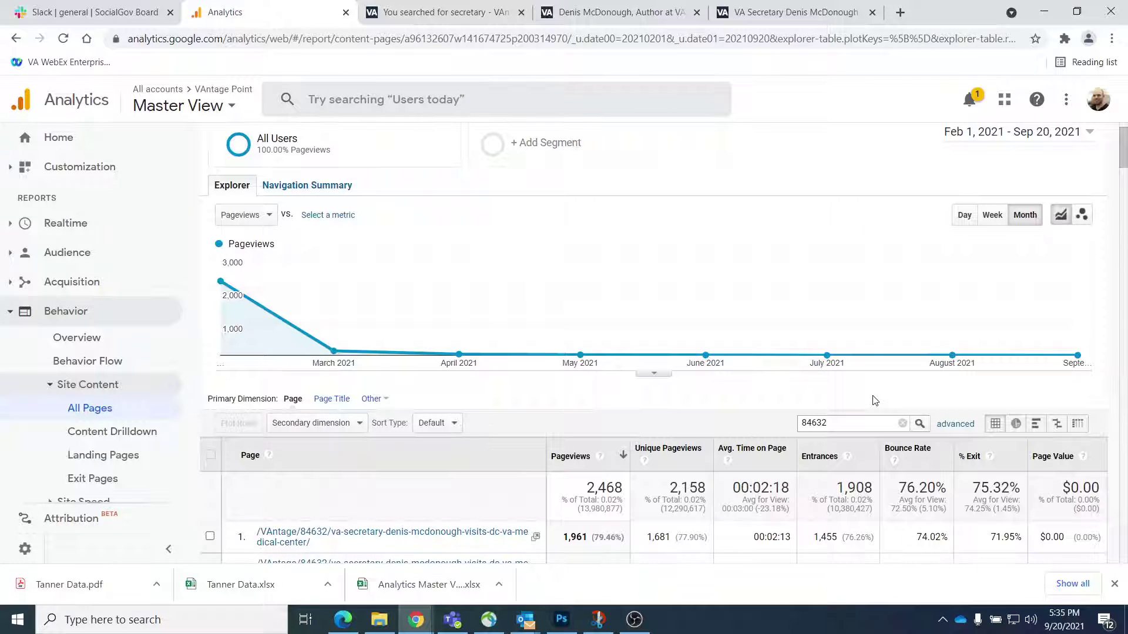
Review the filtered page entries, plot the pageviews chart by day and inspect the article's February 2021 peak.
scroll(317, 352, down, 3)
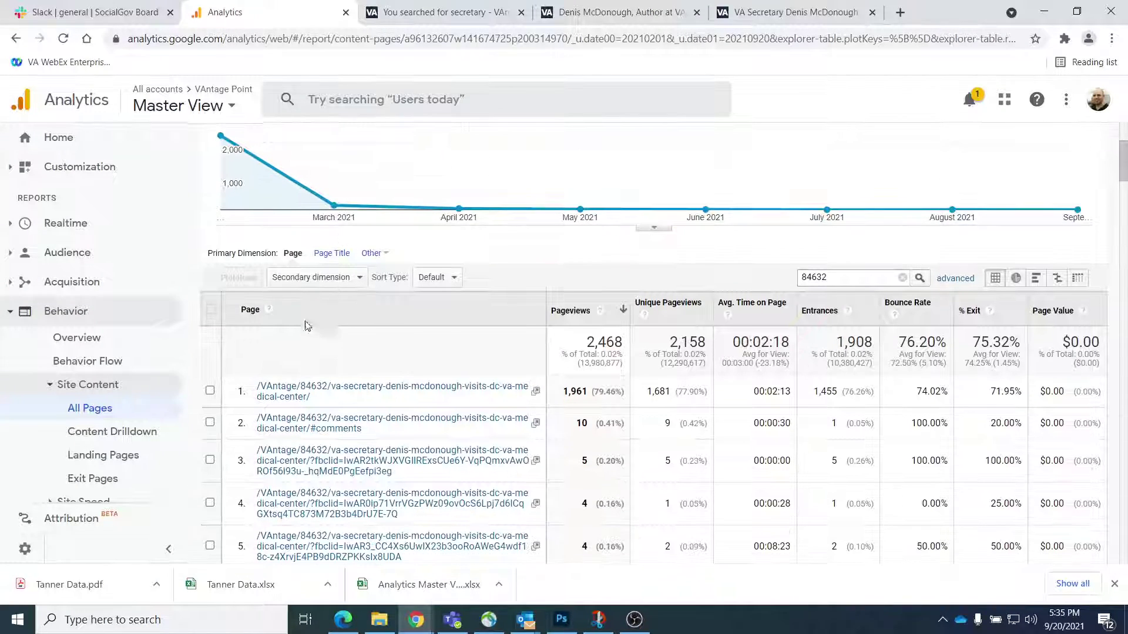
scroll(246, 285, up, 3)
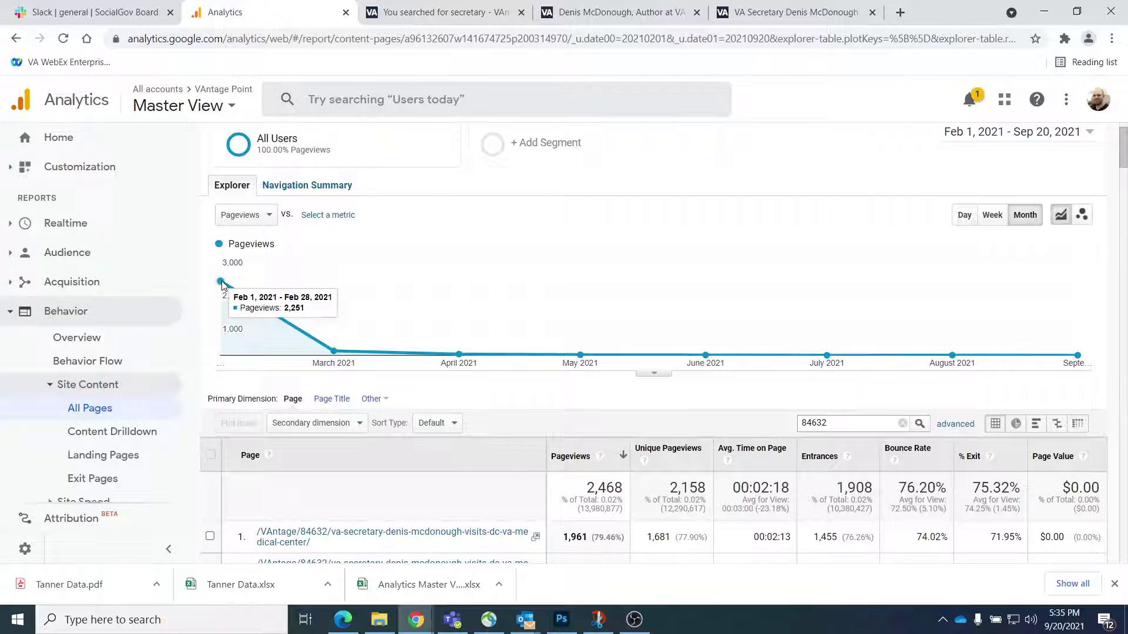
click(964, 215)
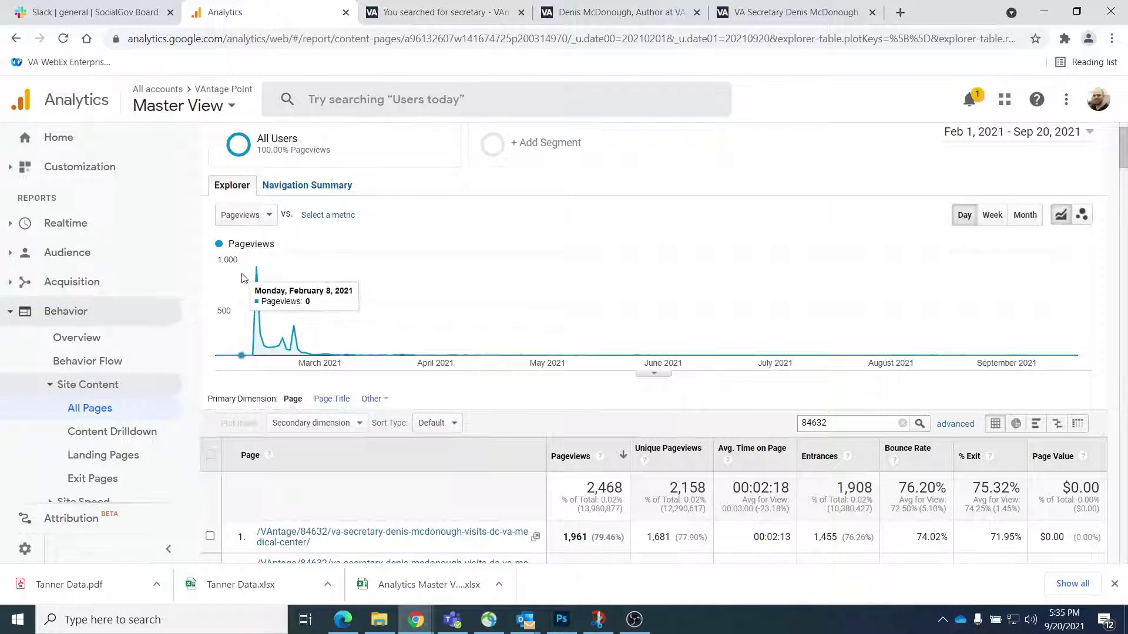
mouse_move(256, 275)
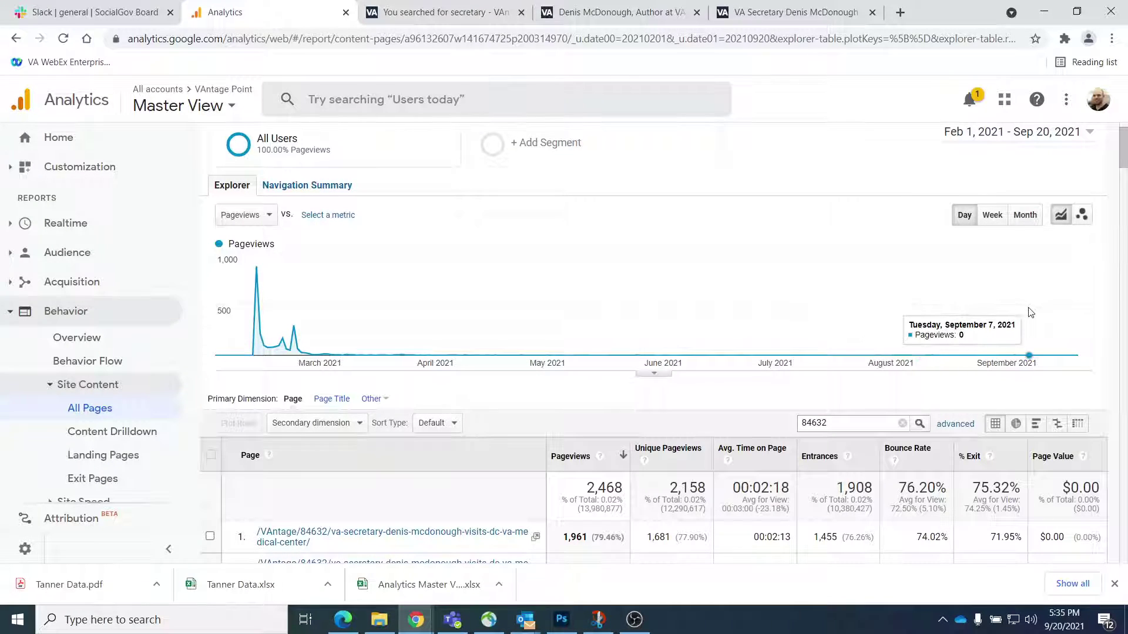
Examine the total pageviews in the page table for the DC VA Medical Center article.
scroll(232, 394, down, 3)
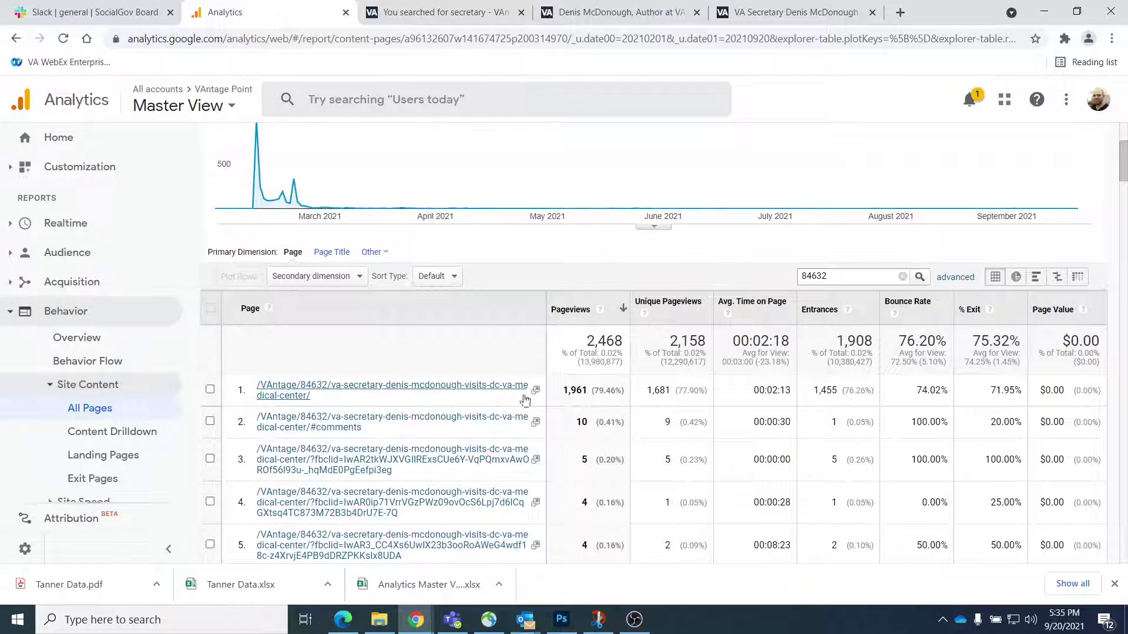
drag(586, 350, 631, 348)
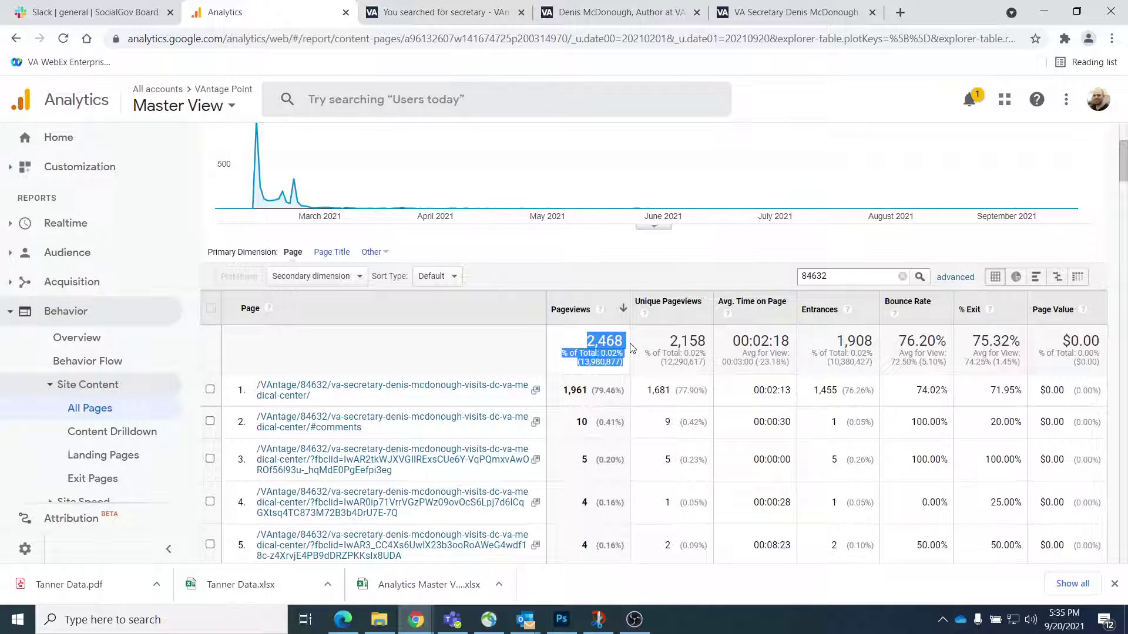
click(626, 346)
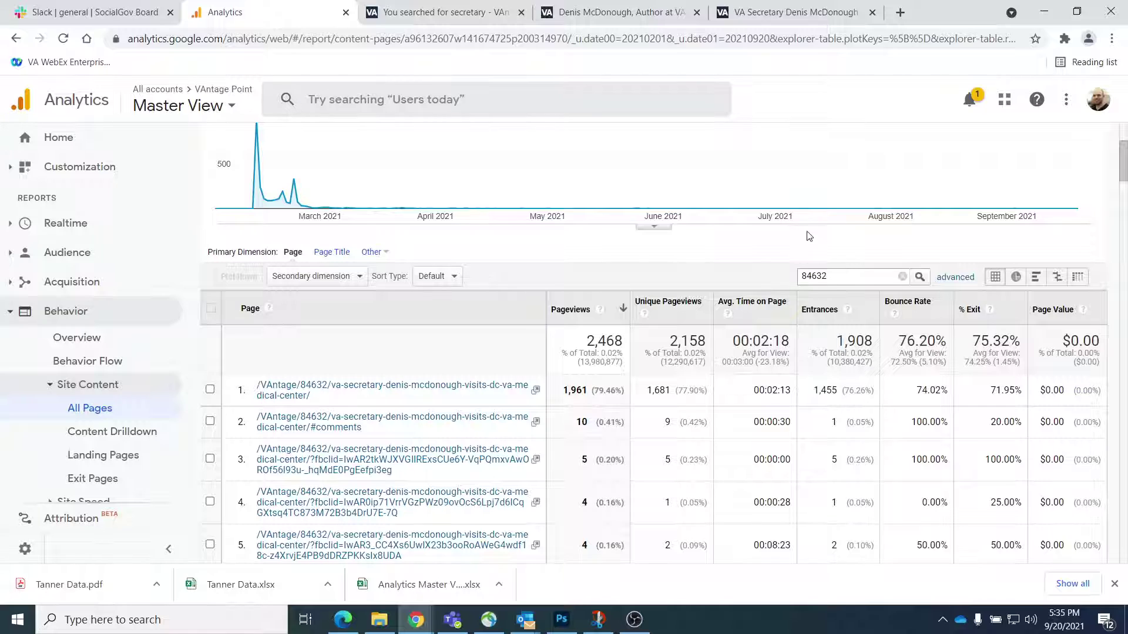
scroll(875, 235, up, 3)
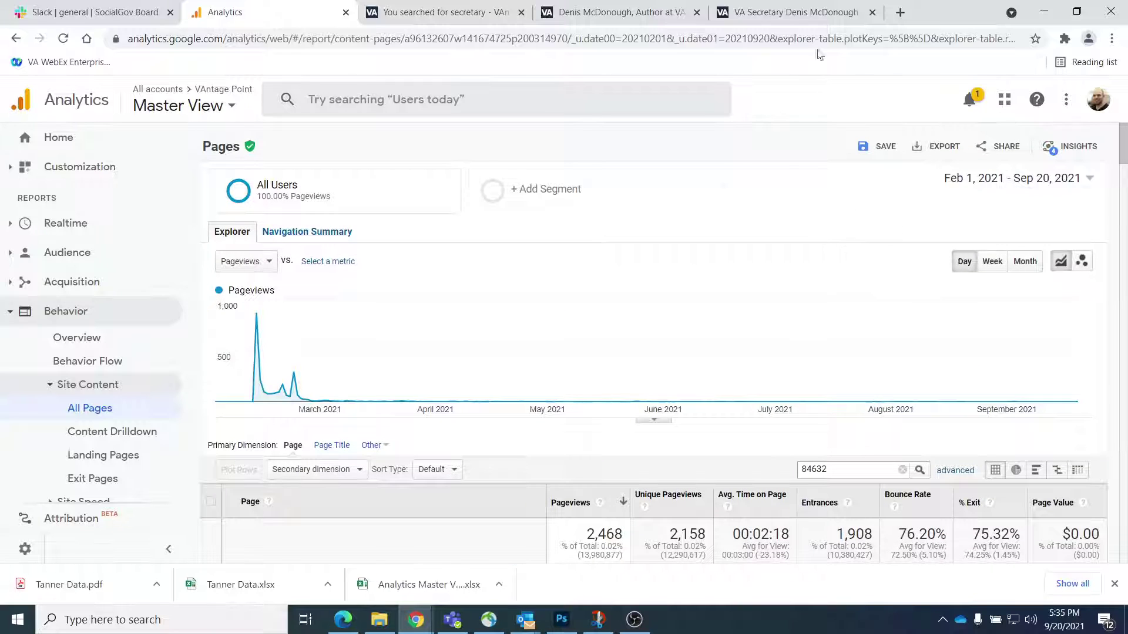
Check the comments section of the DC VA Medical Center article on the blog and close the article.
click(808, 17)
click(612, 348)
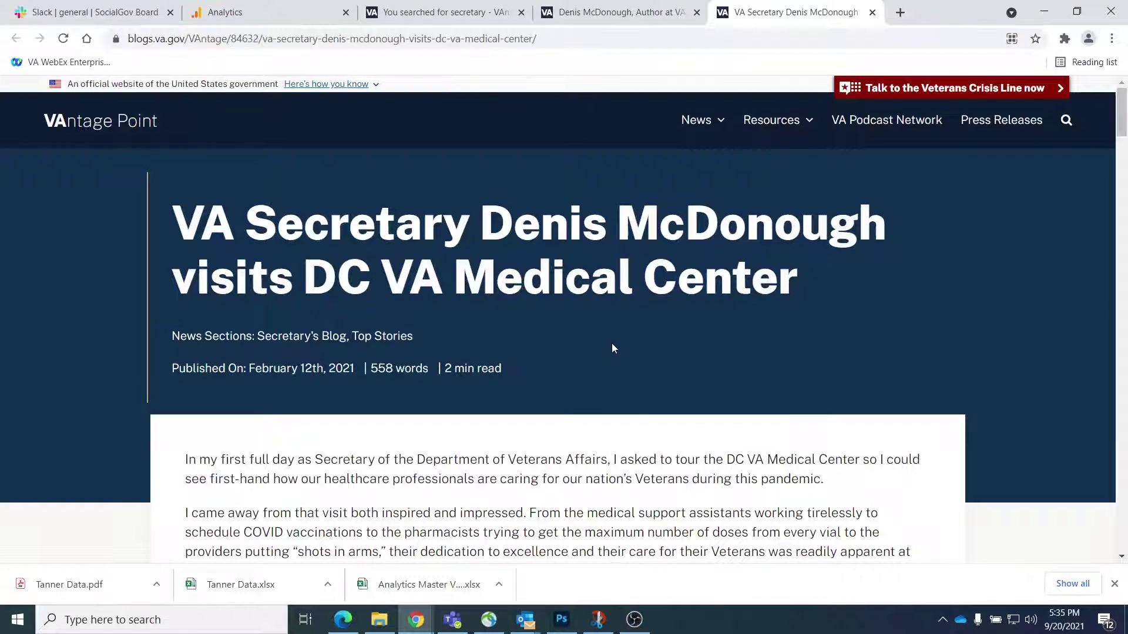
scroll(615, 348, down, 20)
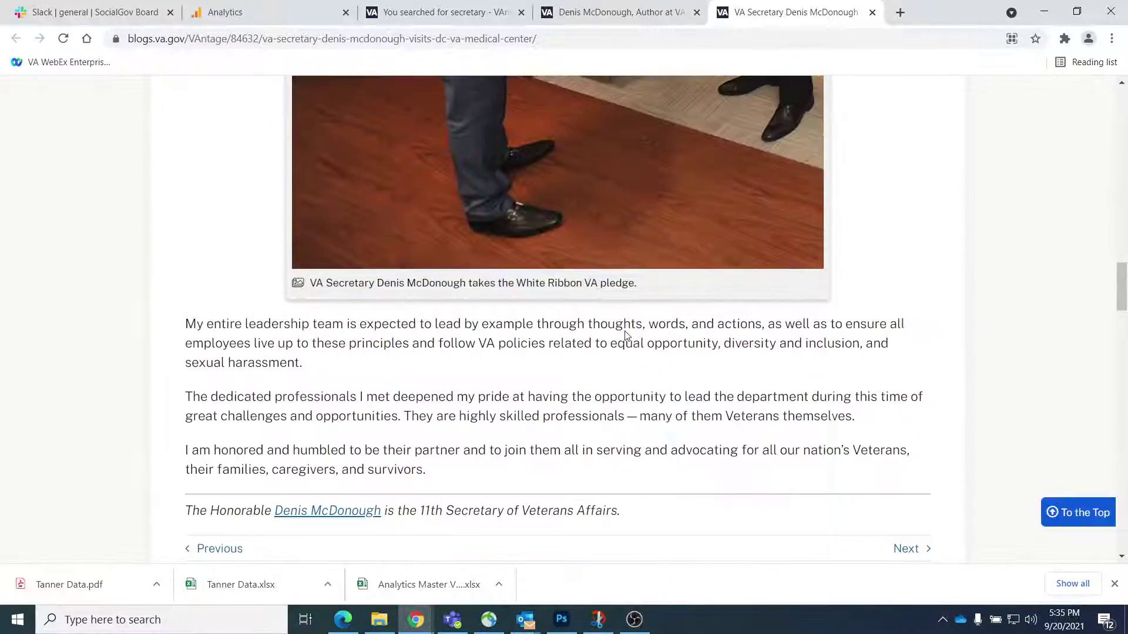
scroll(625, 333, down, 5)
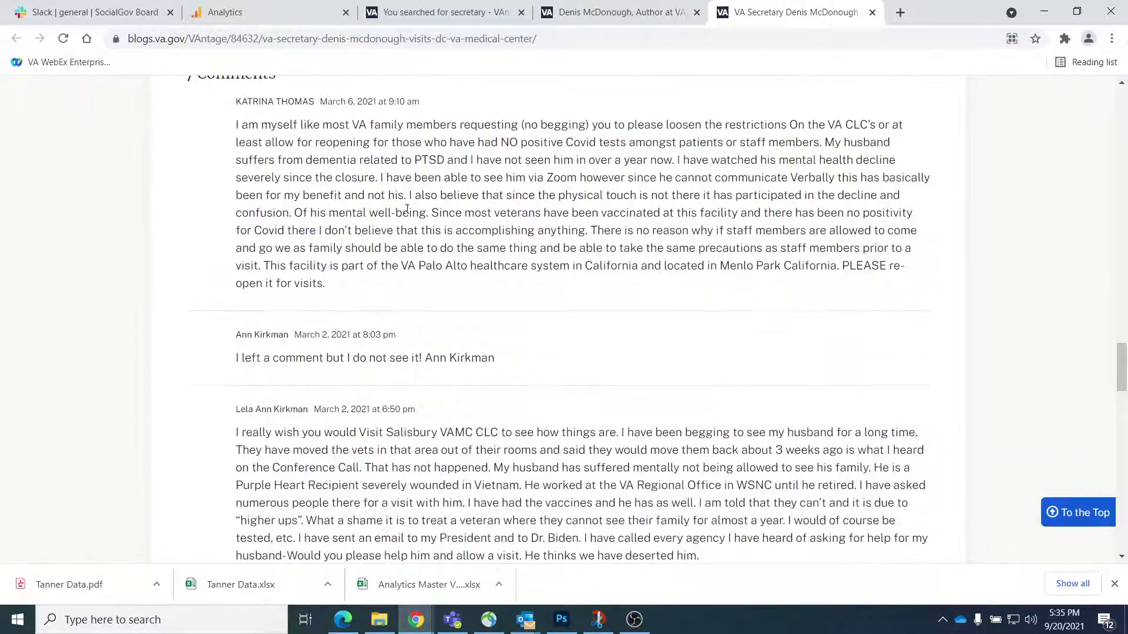
scroll(239, 201, up, 4)
drag(186, 292, 276, 294)
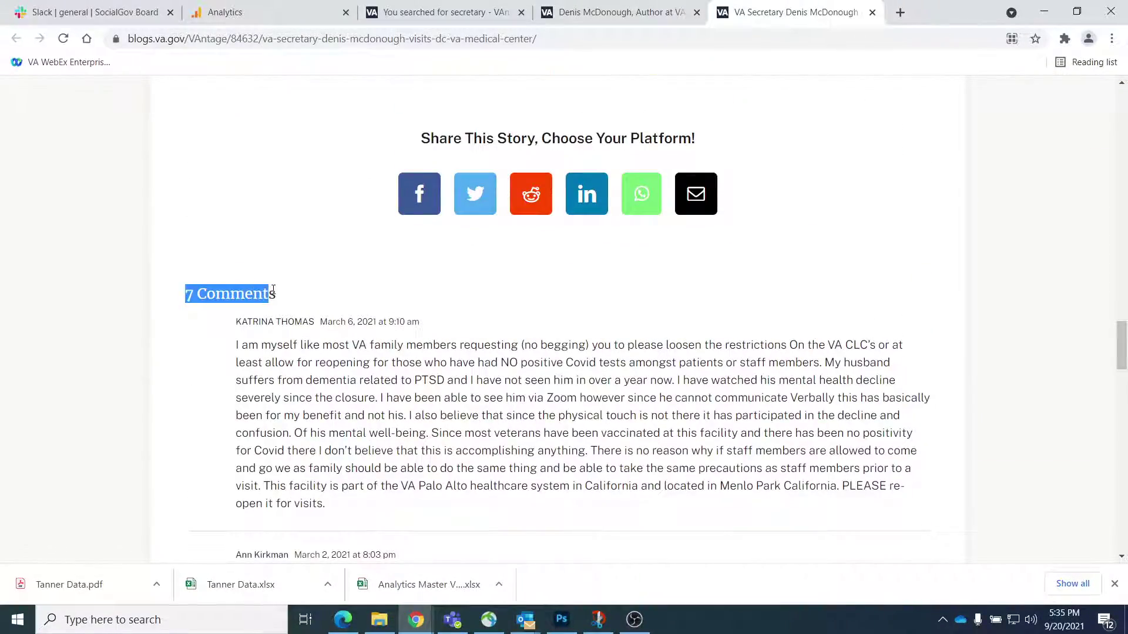
click(277, 293)
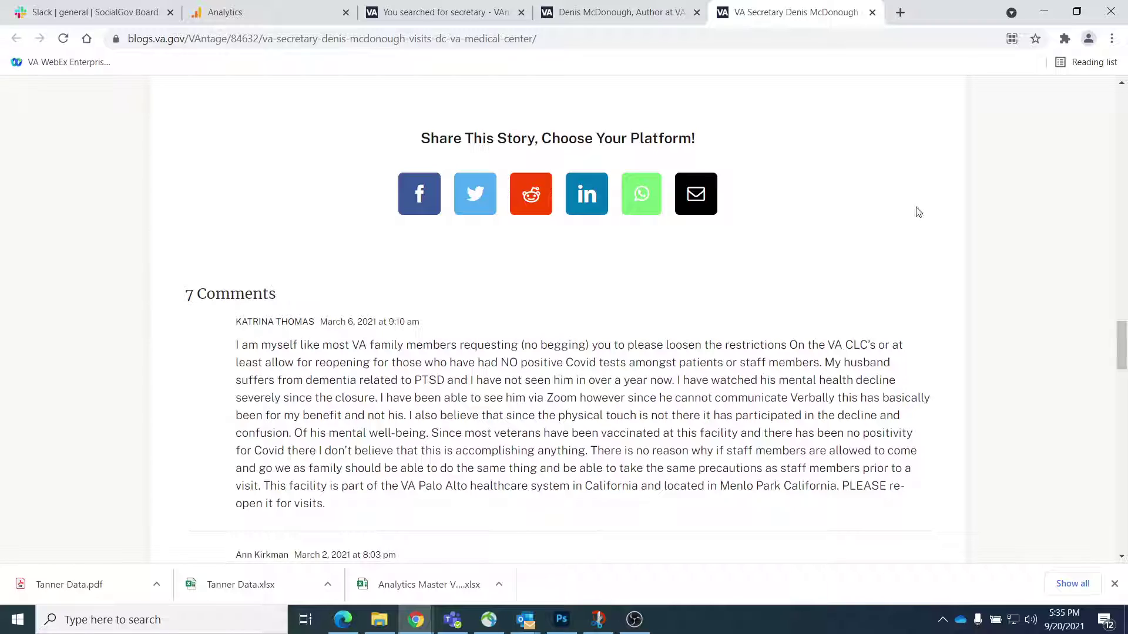
click(872, 12)
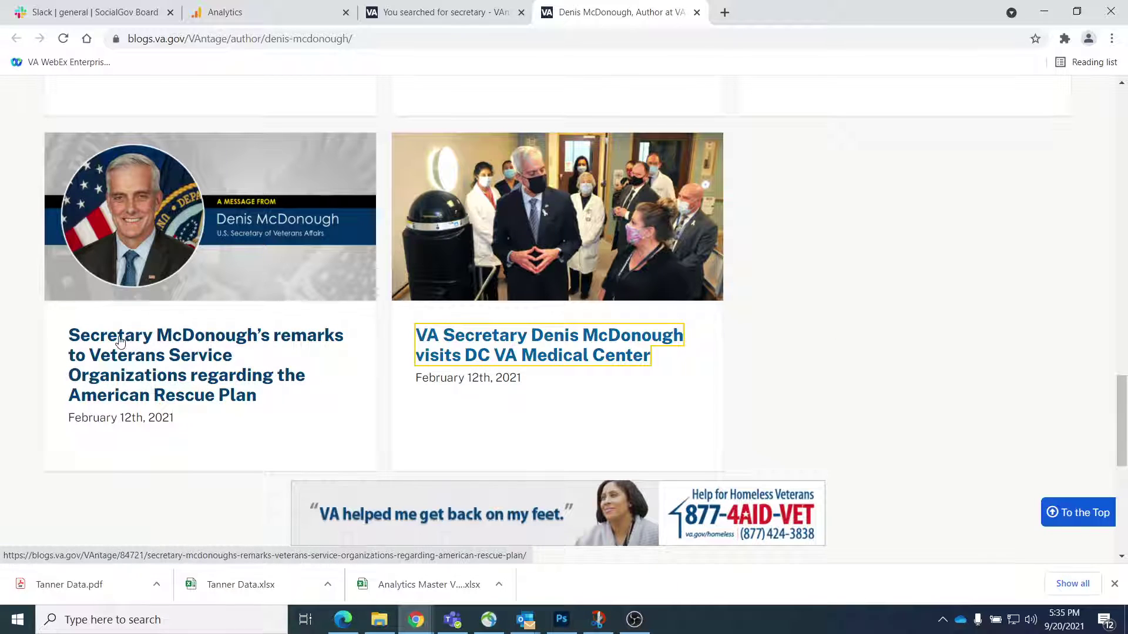
Open the Secretary's American Rescue Plan remarks article separately from the author page and select post ID 84721 in its address.
right_click(170, 338)
click(235, 345)
click(764, 15)
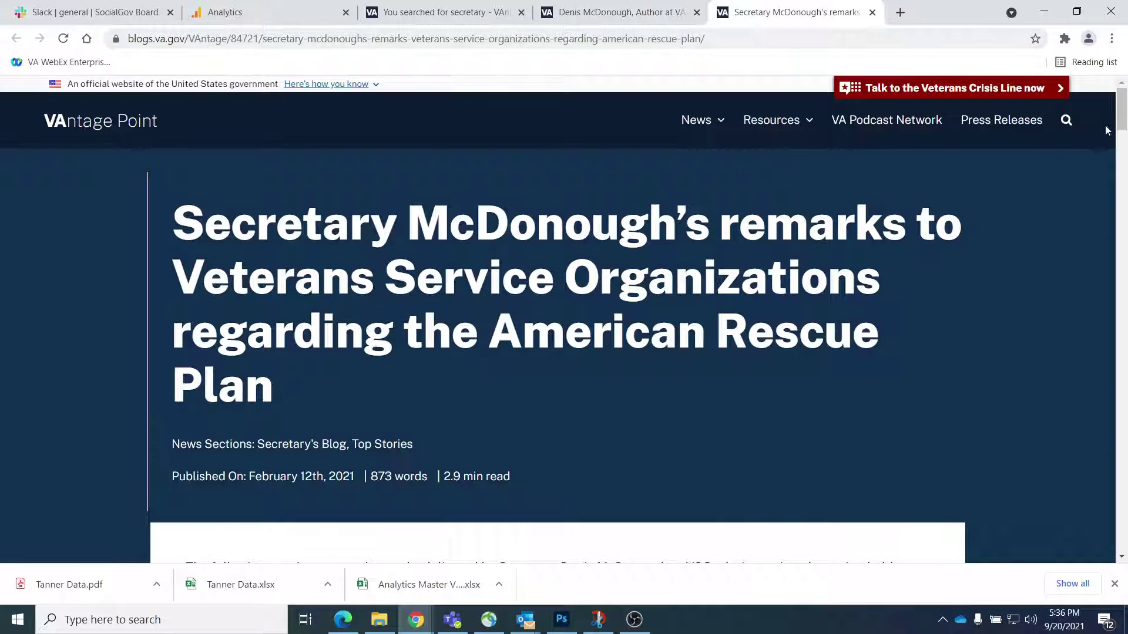
double_click(248, 37)
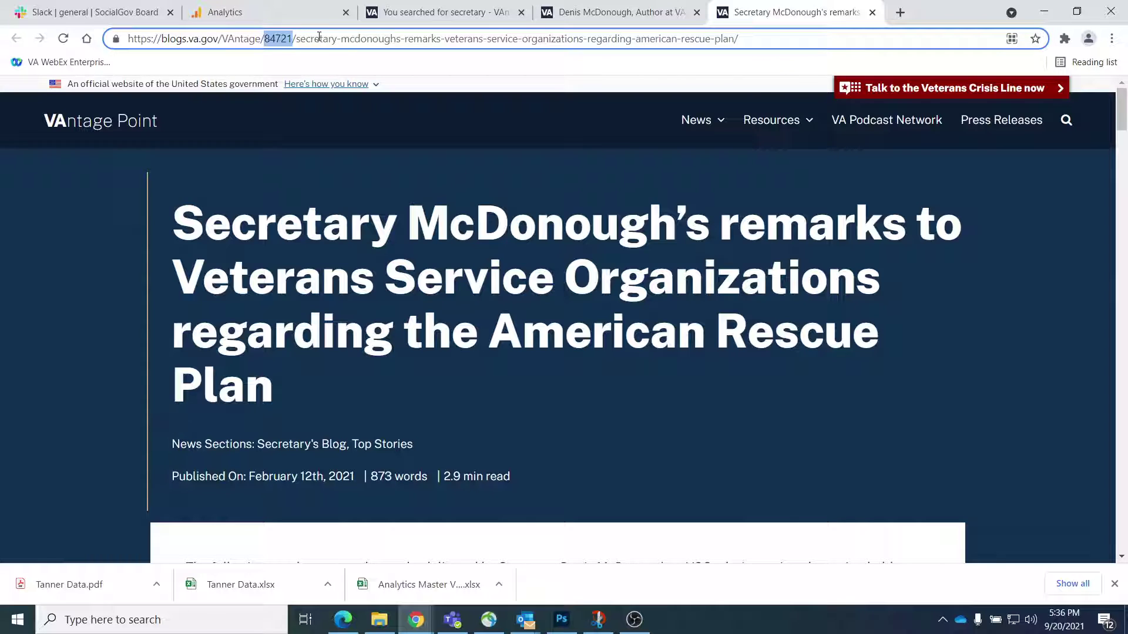
Switch to Google Analytics and filter the page table by the post ID 84721.
click(323, 13)
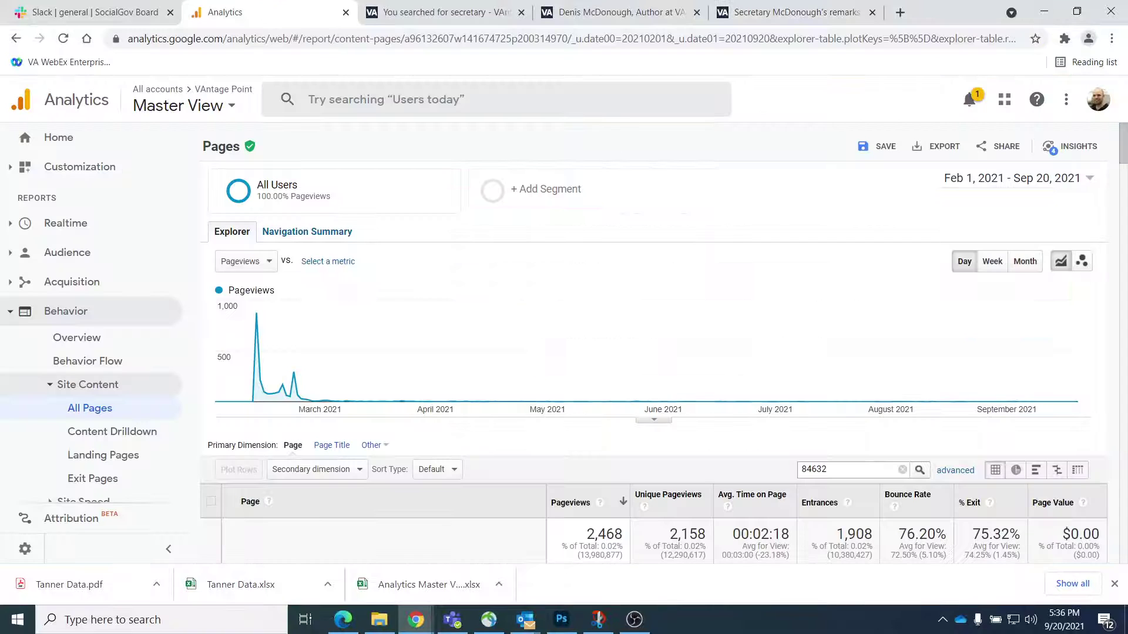
key(alt+Tab)
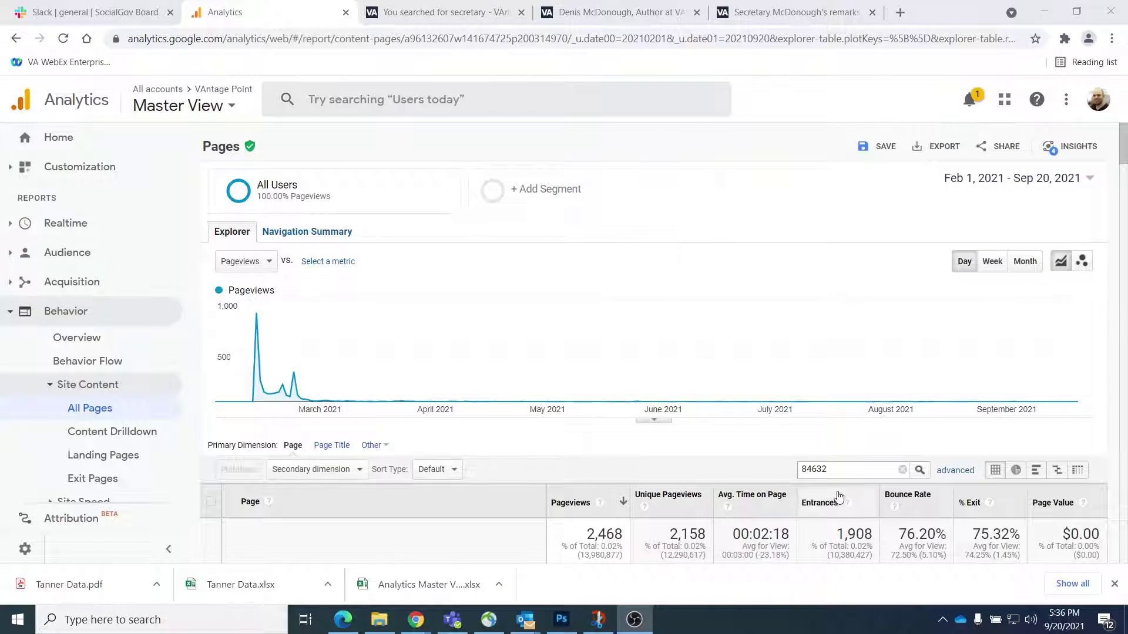
double_click(838, 467)
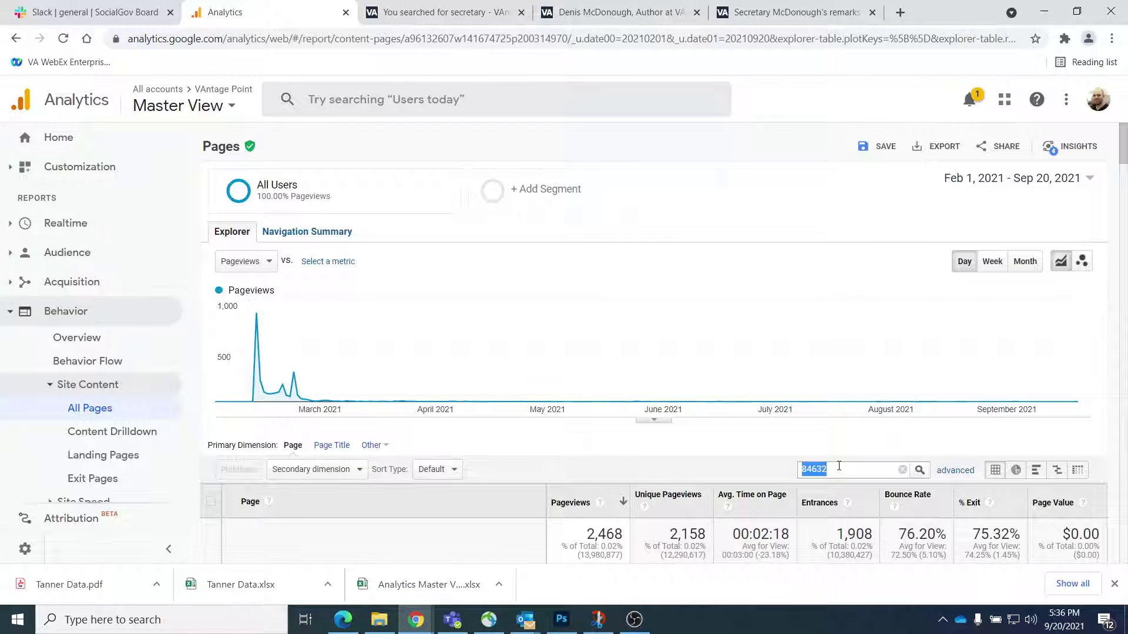
text(84721)
click(919, 470)
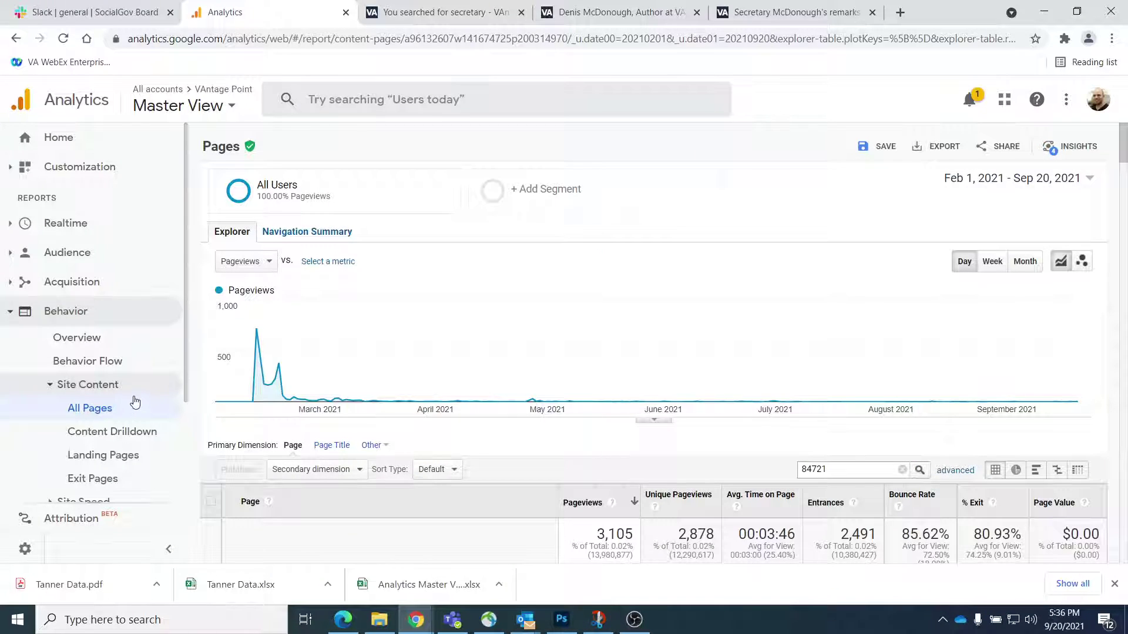
Examine the daily pageviews chart and the total and unique pageviews for the American Rescue Plan remarks article.
mouse_move(255, 342)
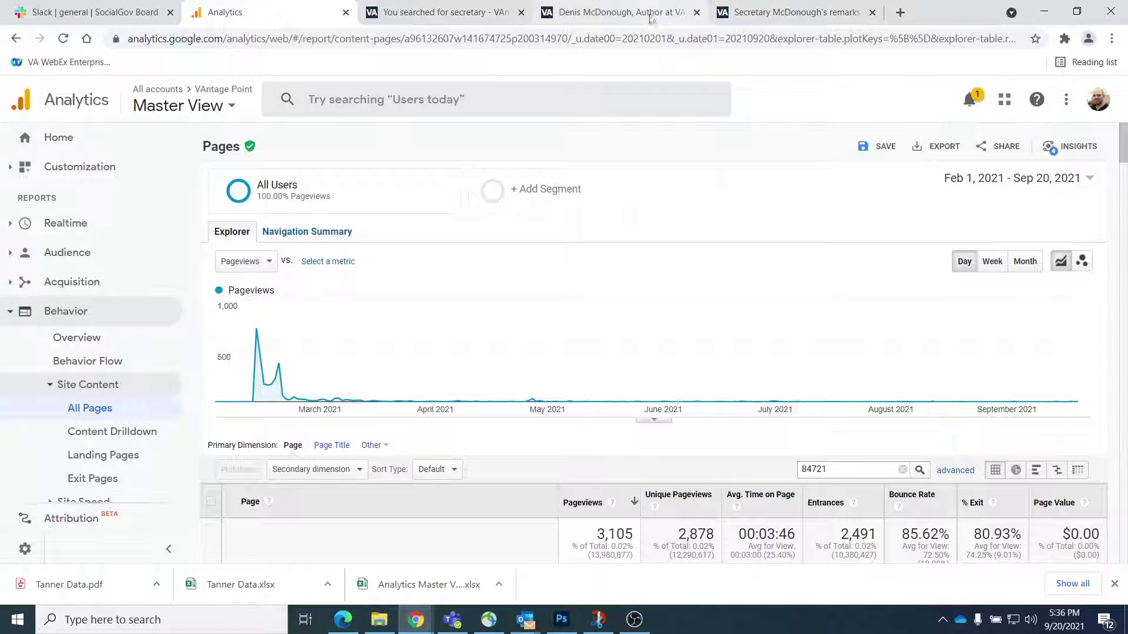
click(752, 8)
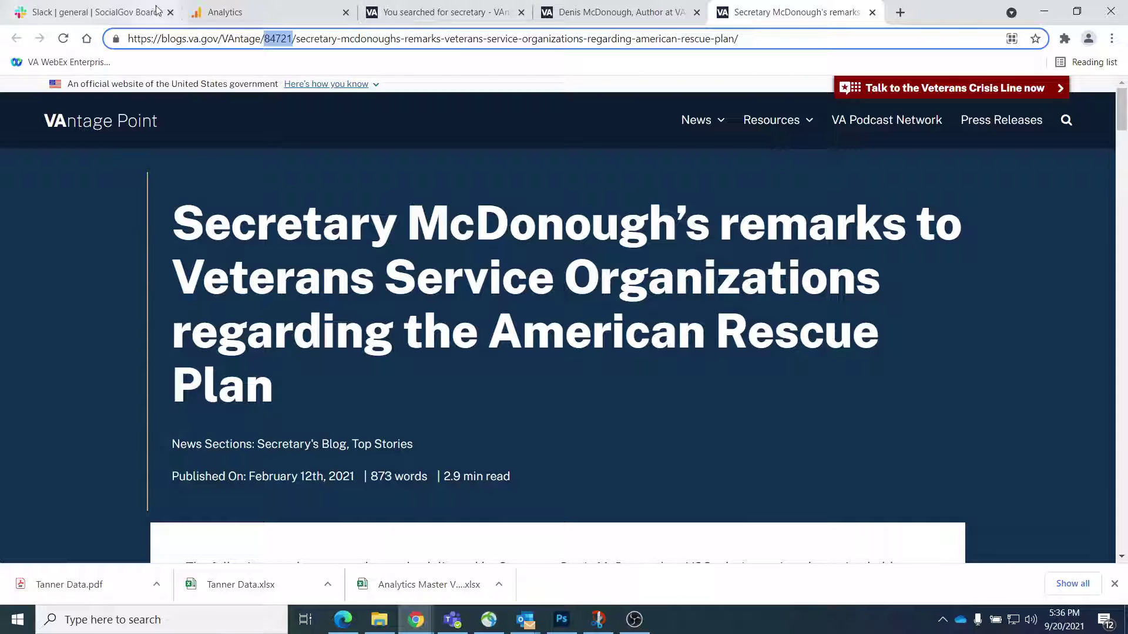
click(300, 7)
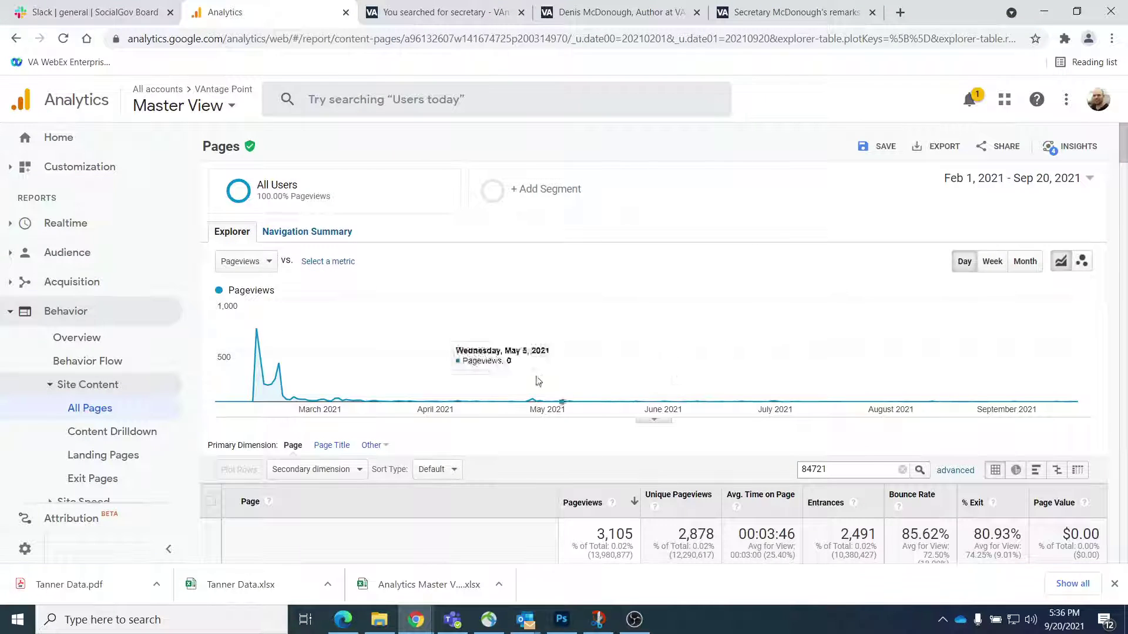
scroll(687, 276, down, 3)
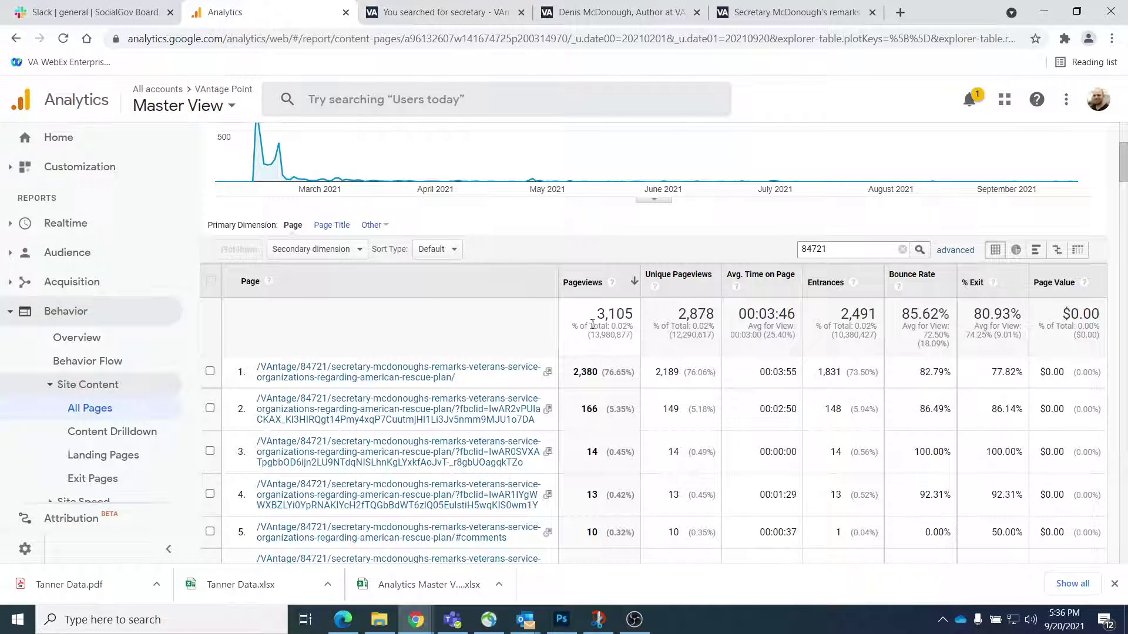
drag(605, 313, 631, 307)
click(632, 308)
mouse_move(680, 326)
mouse_down()
mouse_move(705, 311)
mouse_move(685, 312)
mouse_up()
click(685, 313)
Check the comments section of the American Rescue Plan remarks article on the blog and close the article.
click(855, 7)
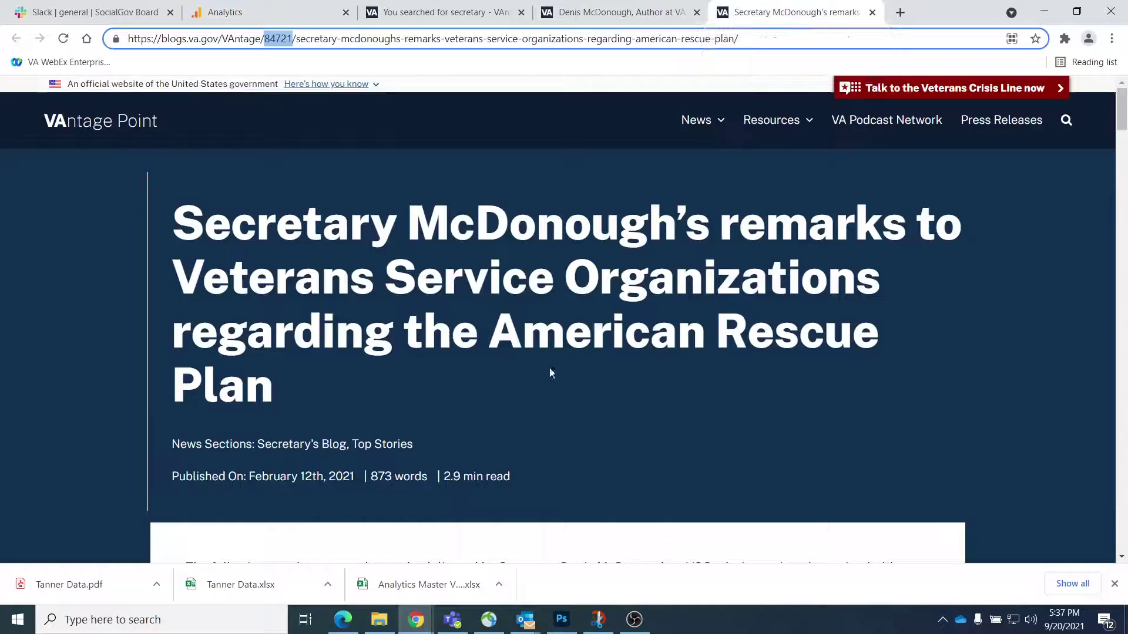
scroll(546, 370, down, 10)
scroll(543, 376, down, 20)
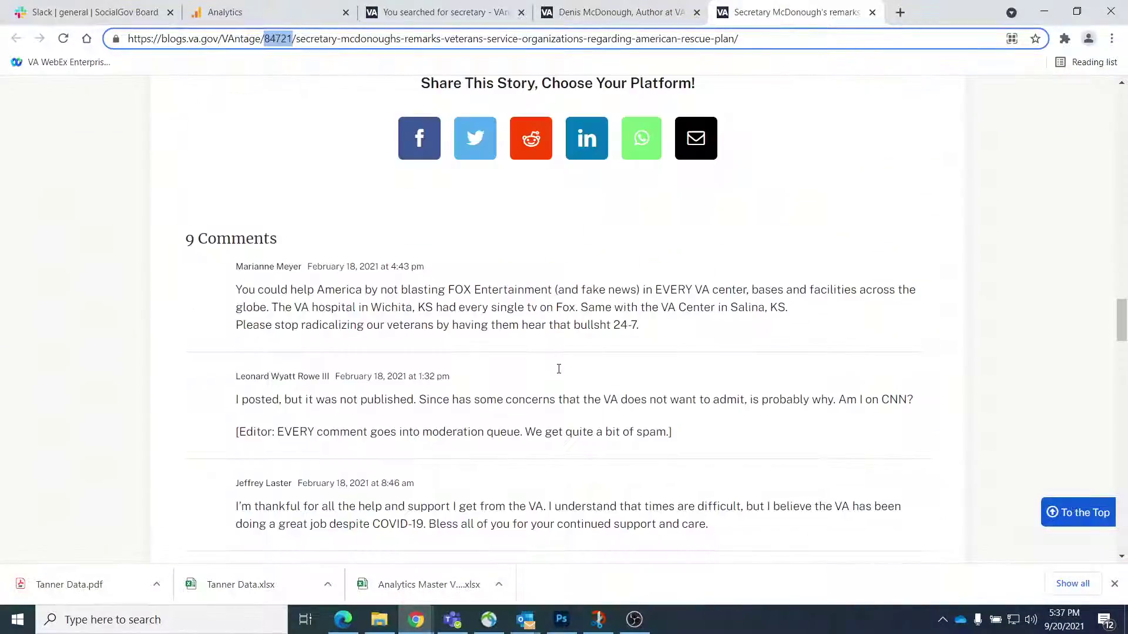
click(873, 13)
Look through the titles and publication dates of the Secretary's articles on his author page.
scroll(916, 438, up, 6)
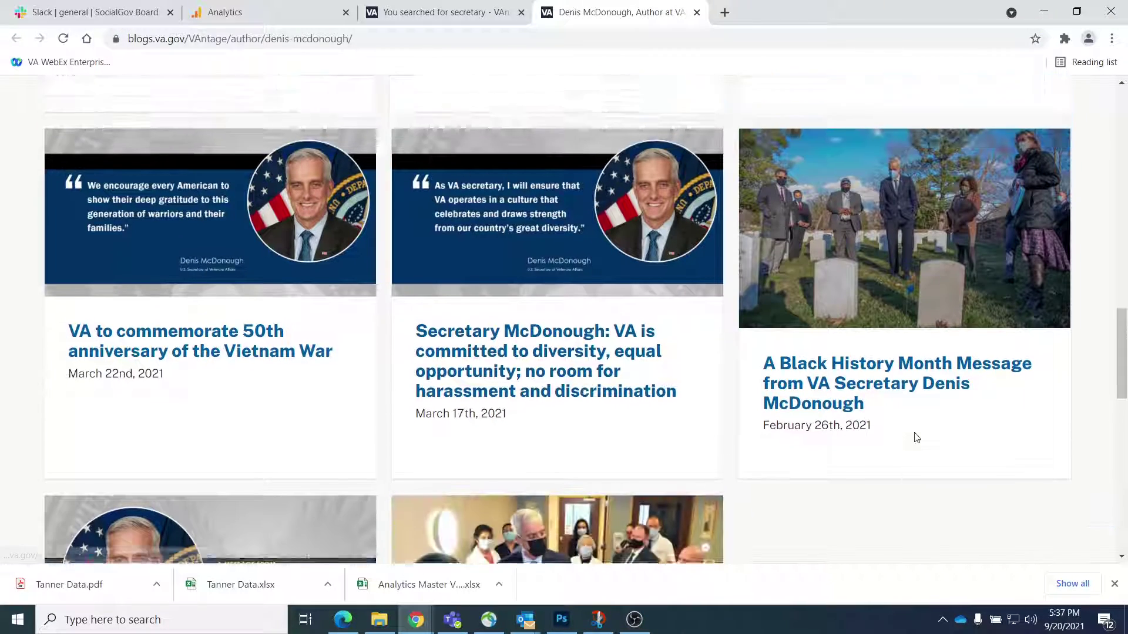
scroll(916, 438, up, 1)
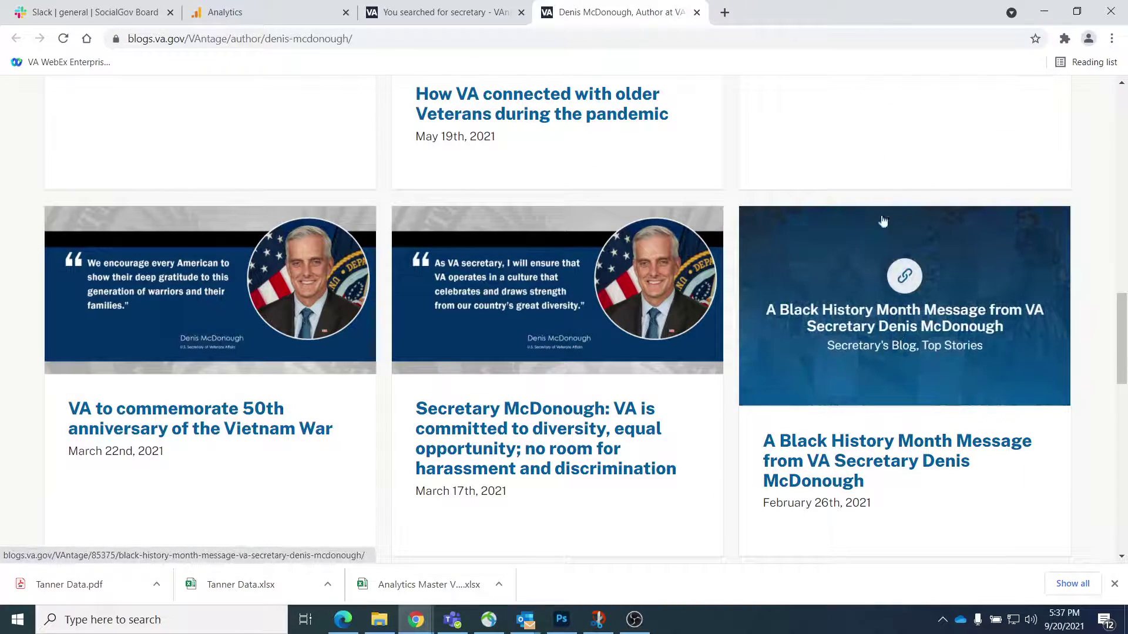
scroll(405, 359, up, 3)
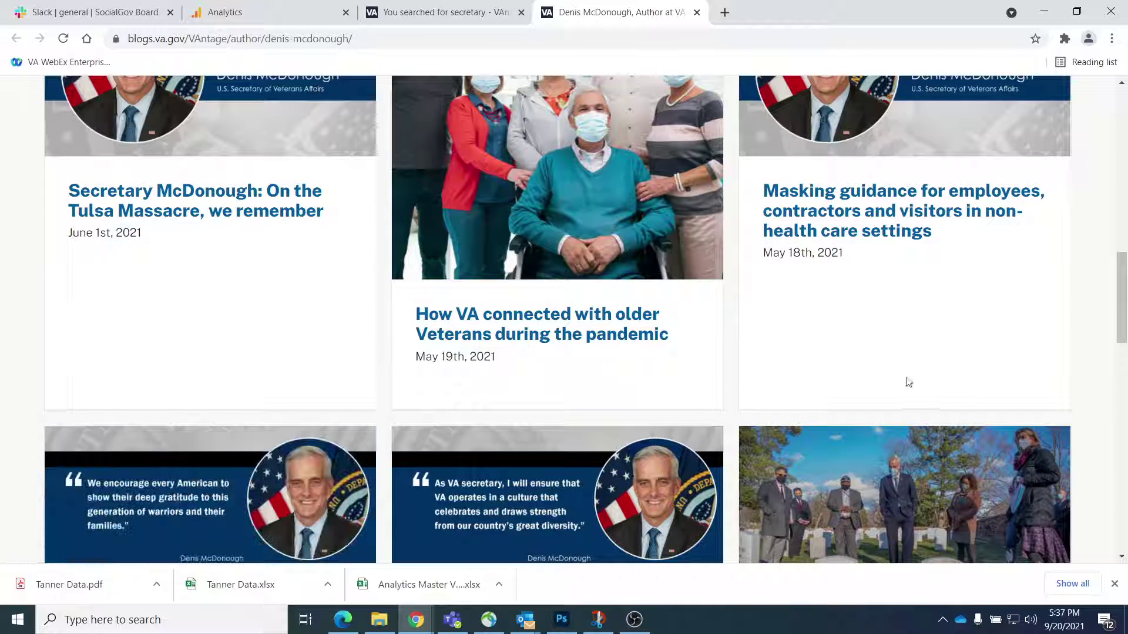
scroll(899, 381, up, 1)
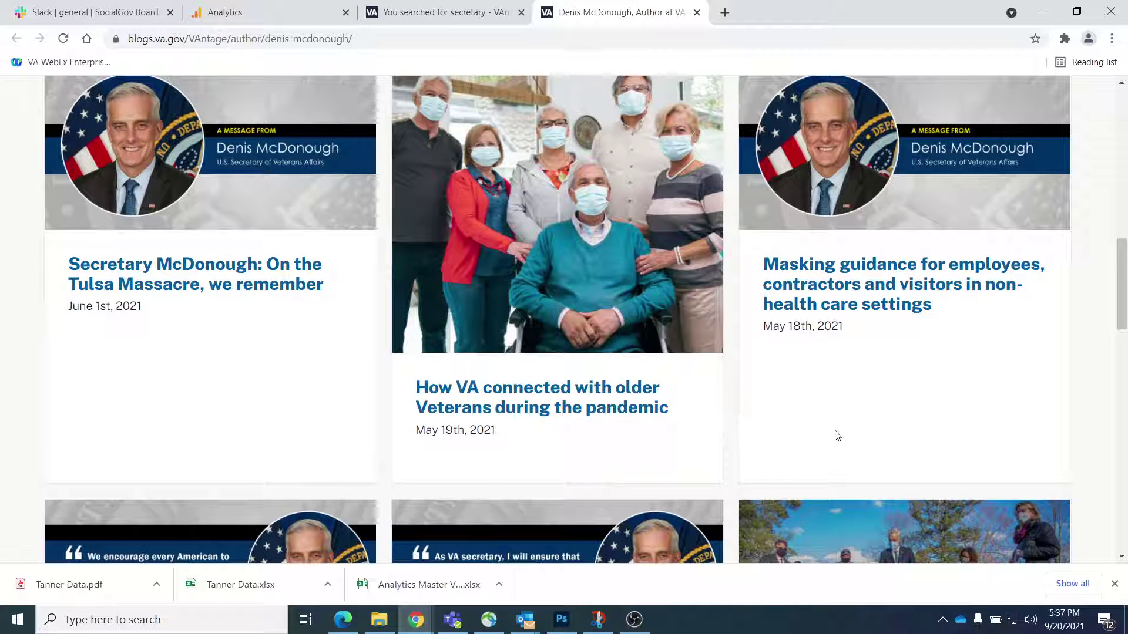
scroll(830, 434, up, 5)
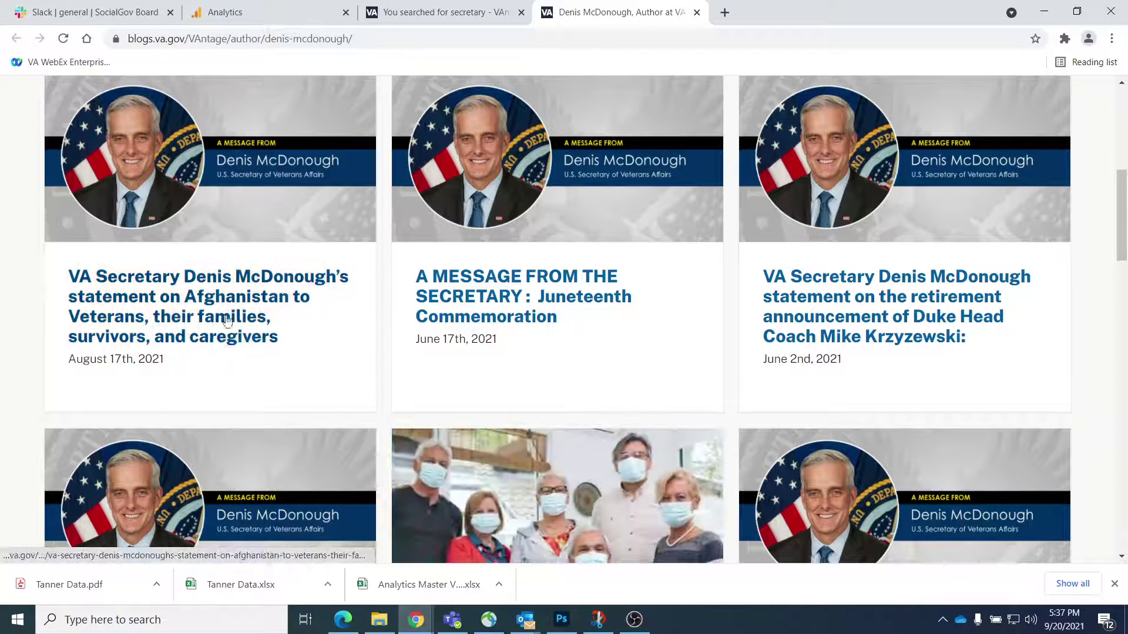
scroll(904, 312, up, 5)
scroll(907, 311, down, 10)
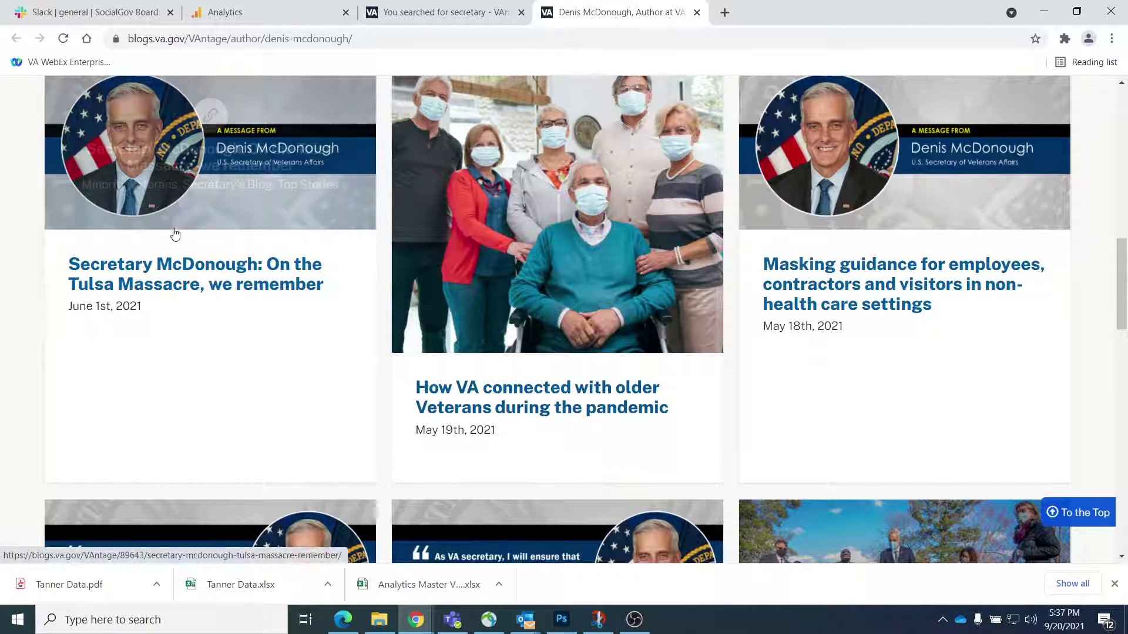
scroll(217, 294, down, 5)
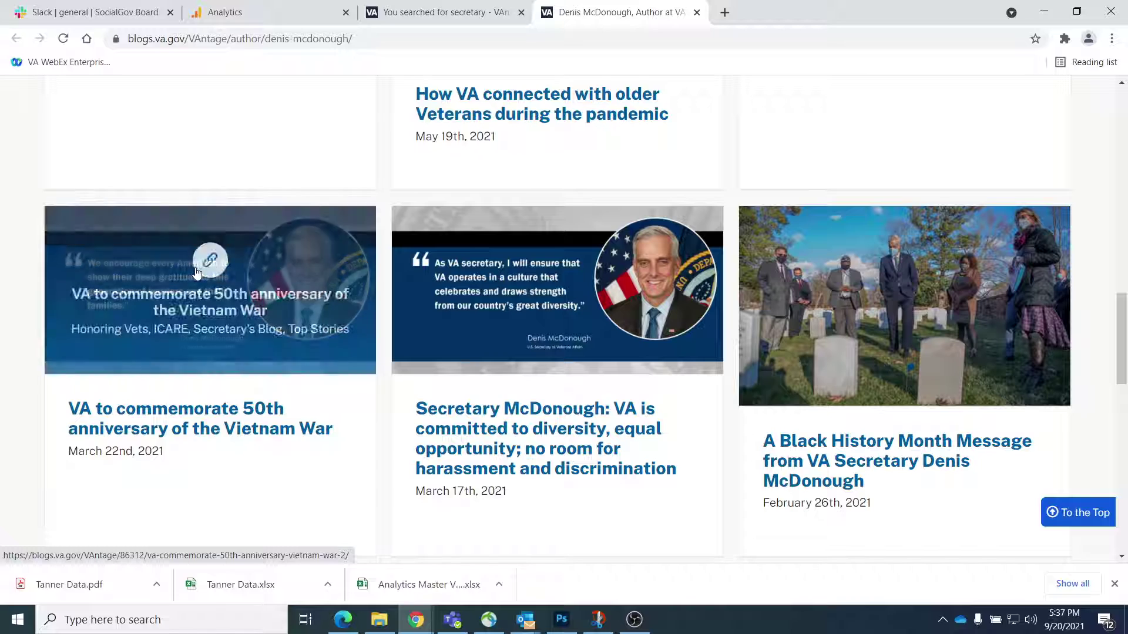
Open the article on the Vietnam War's 50th anniversary separately and copy the post ID 86312 from its address.
right_click(205, 415)
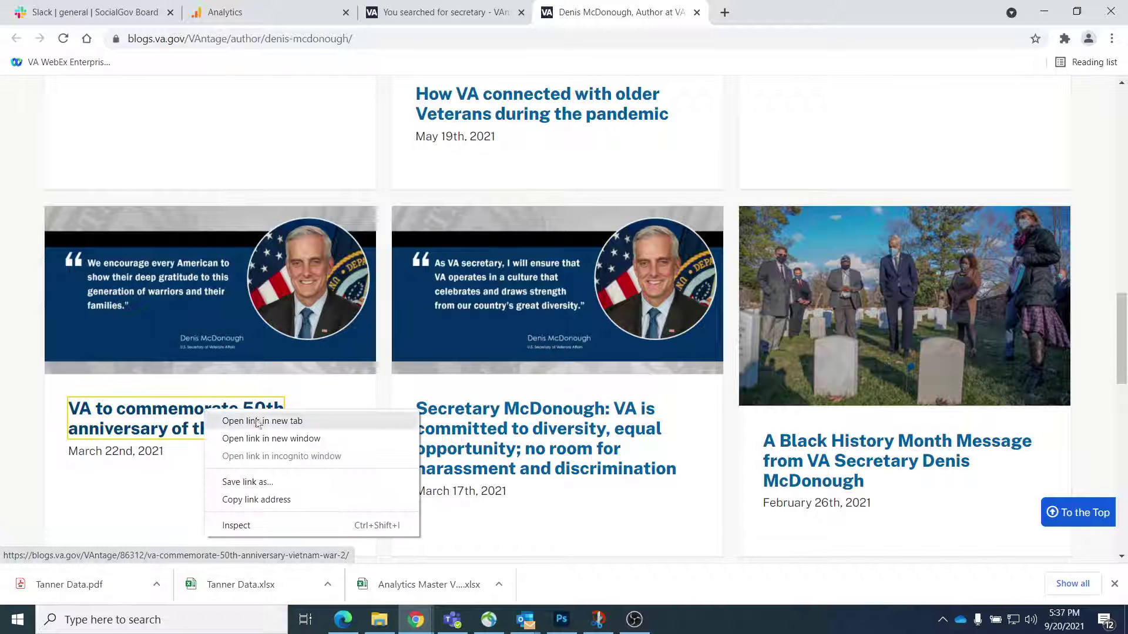
click(241, 423)
click(772, 15)
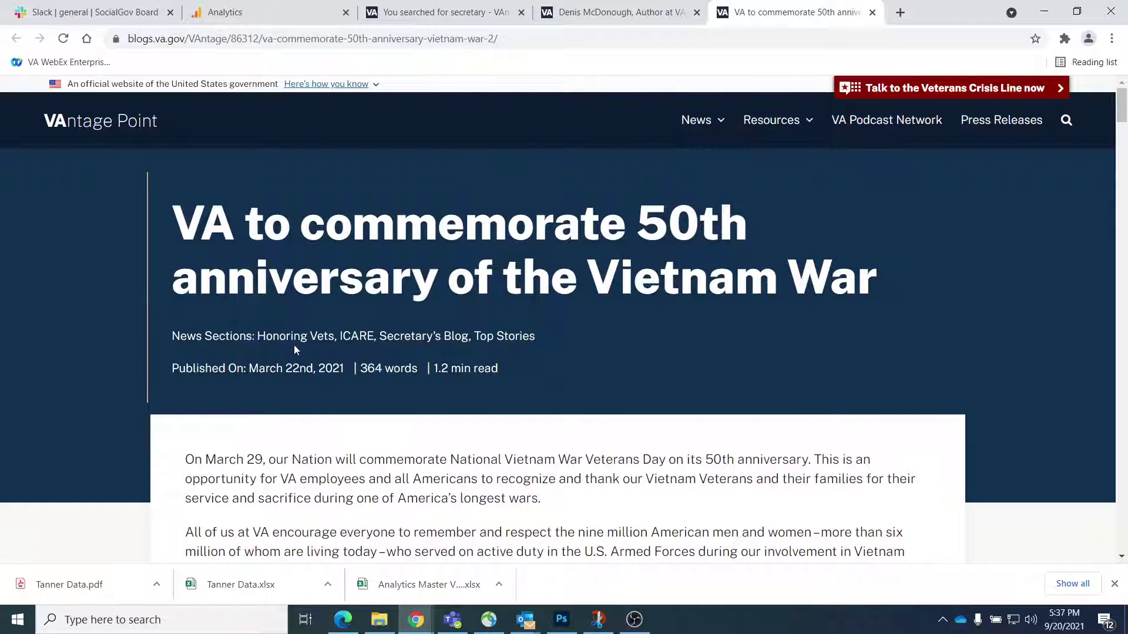
double_click(241, 39)
key(ctrl+c)
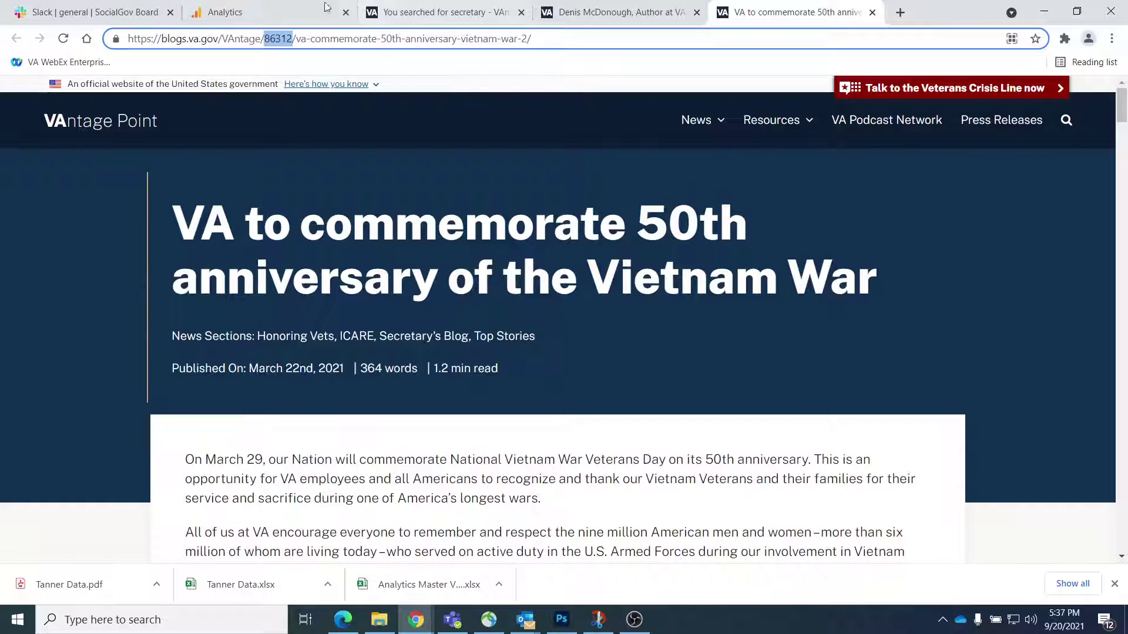
Return to Google Analytics and filter the page table by the post ID 86312.
click(244, 17)
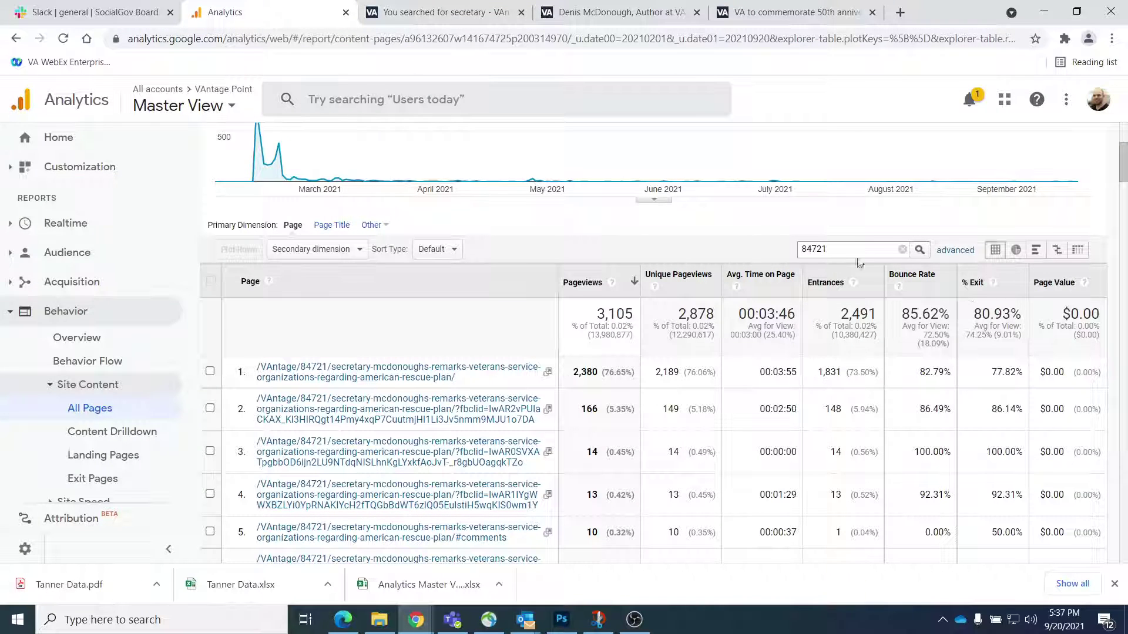
double_click(828, 249)
key(ctrl+v)
click(920, 250)
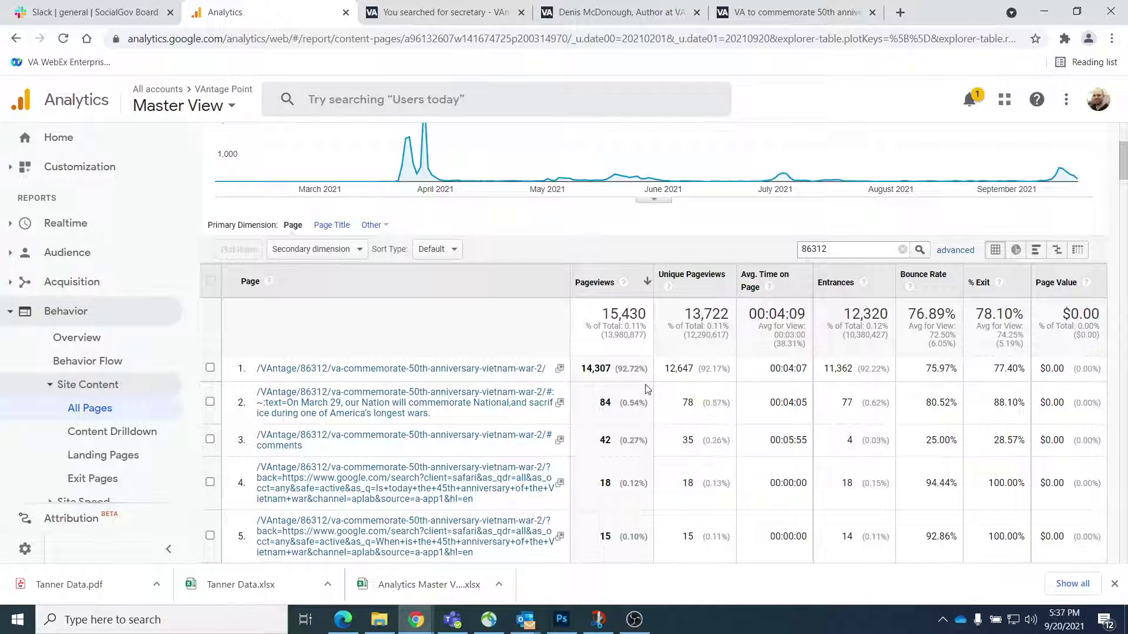
Switch to the Vietnam War 50th anniversary article on the blog and check its comments section.
click(778, 12)
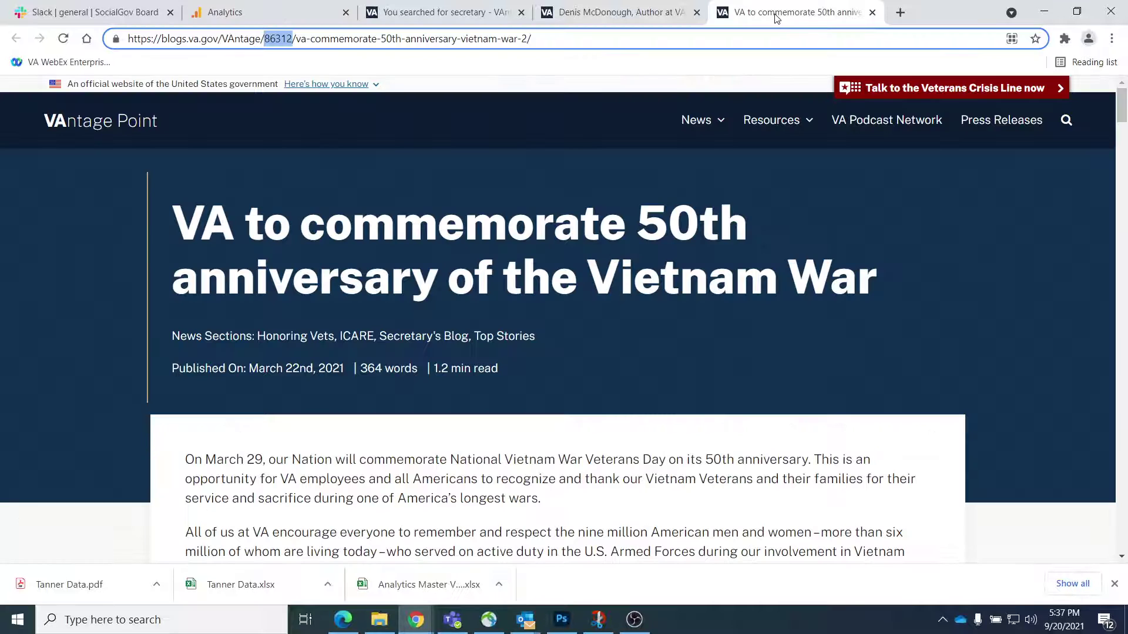
scroll(745, 346, down, 3)
scroll(745, 345, down, 10)
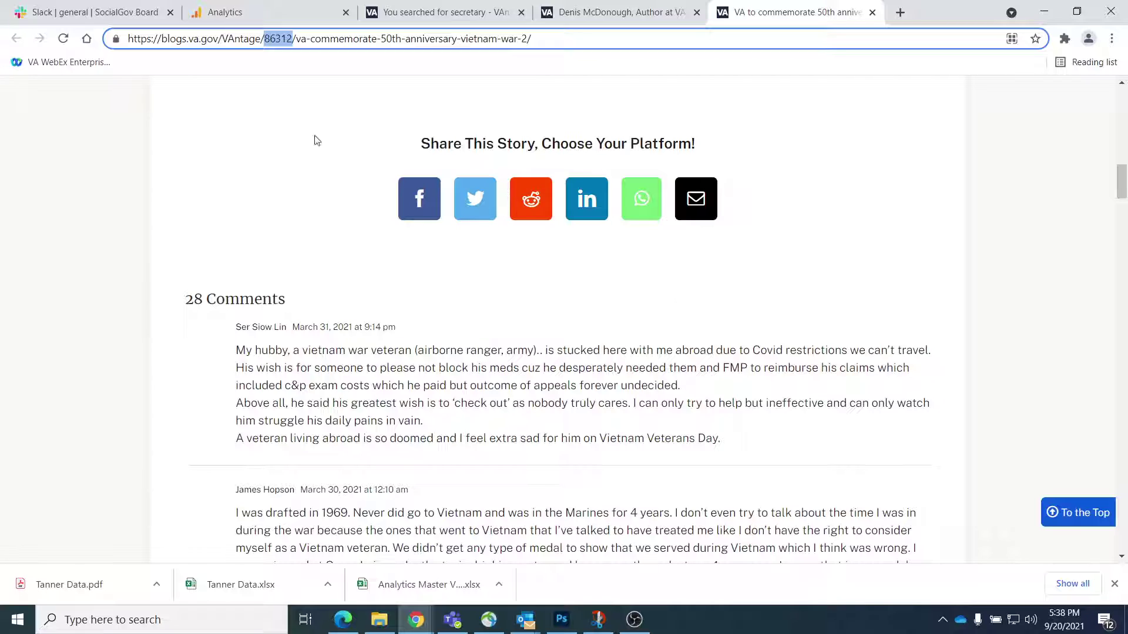
Review the author link in the blog's search results for "secretary" and look through the articles on the Secretary's author page.
click(469, 18)
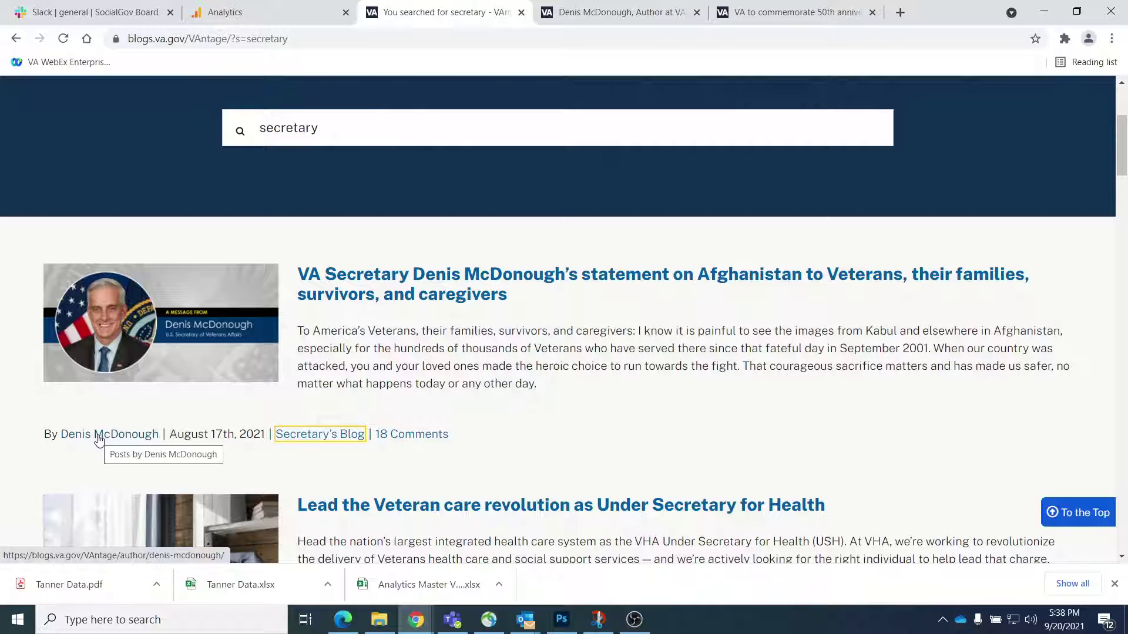
right_click(120, 439)
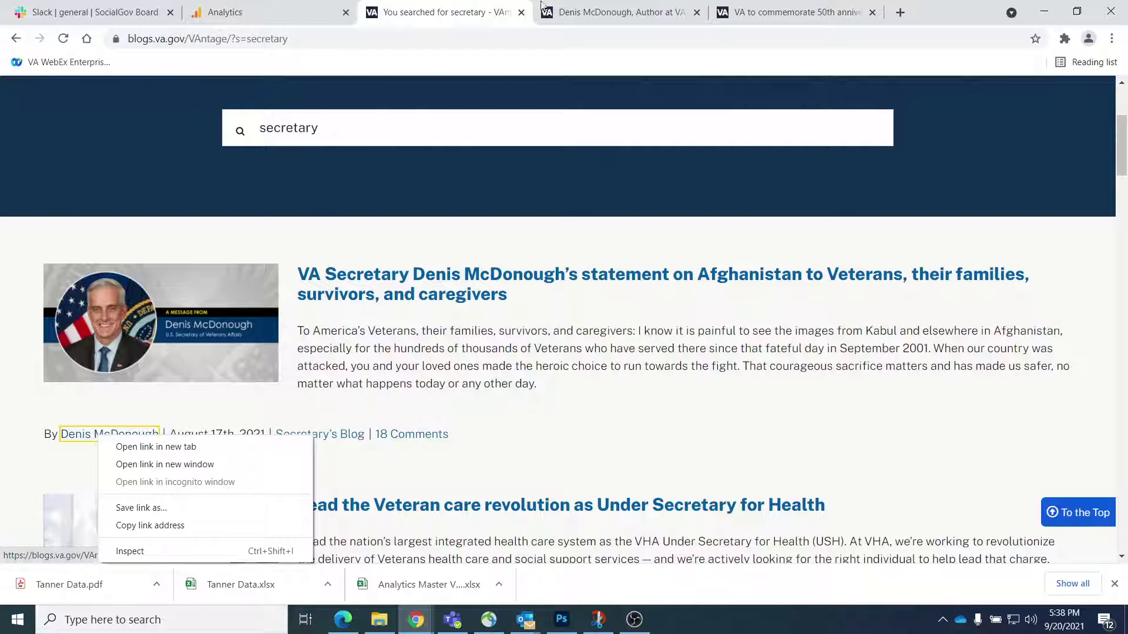
click(635, 12)
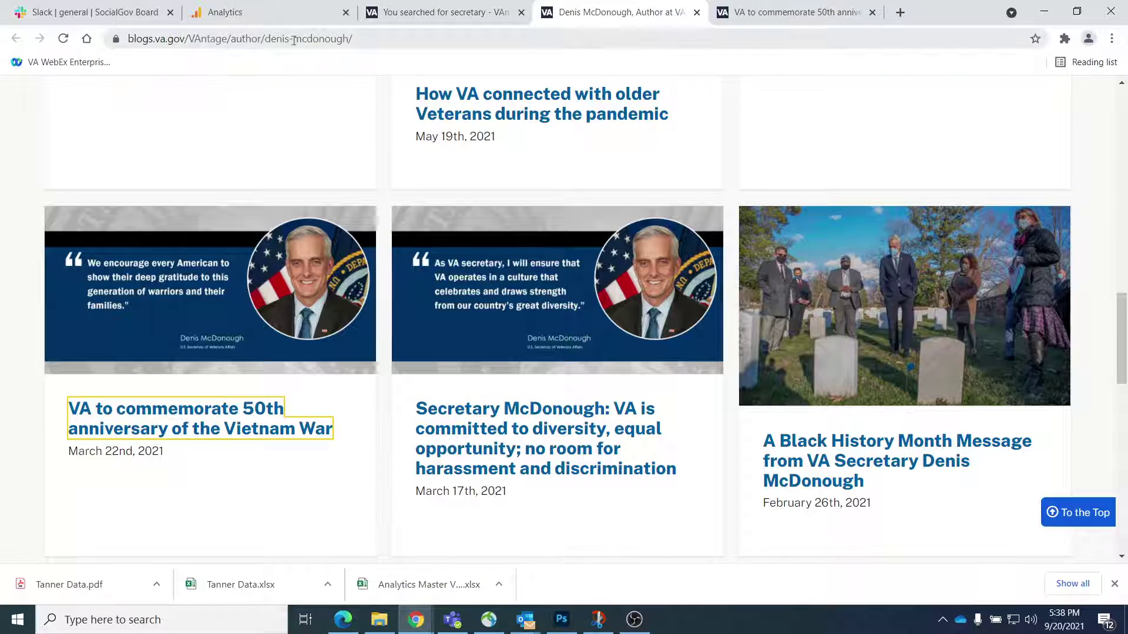
scroll(529, 317, down, 7)
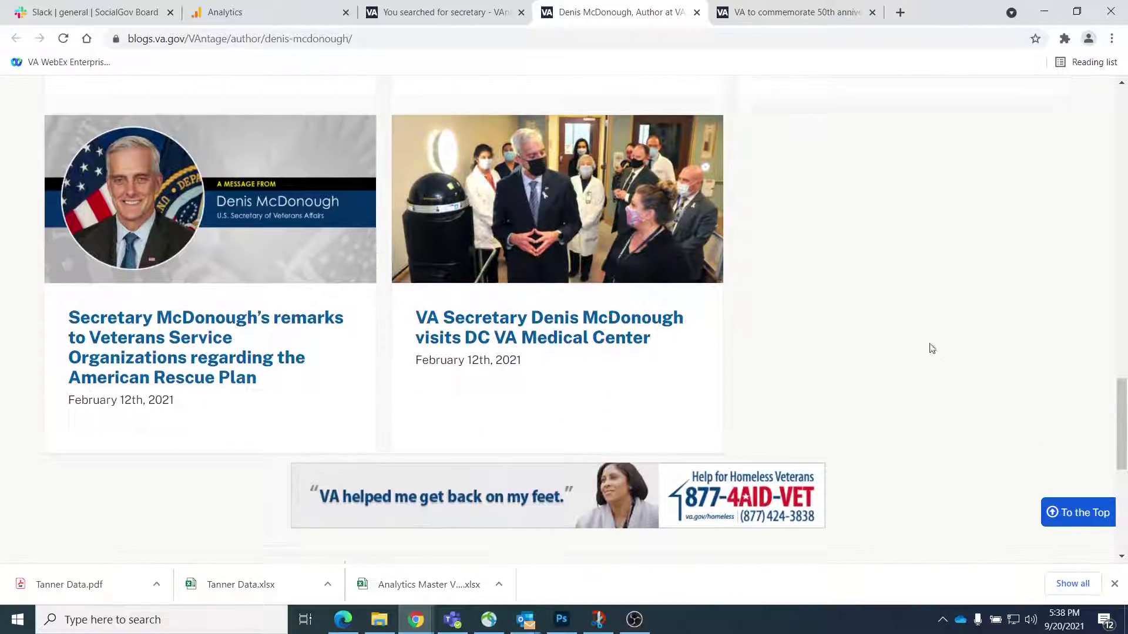
scroll(928, 347, up, 20)
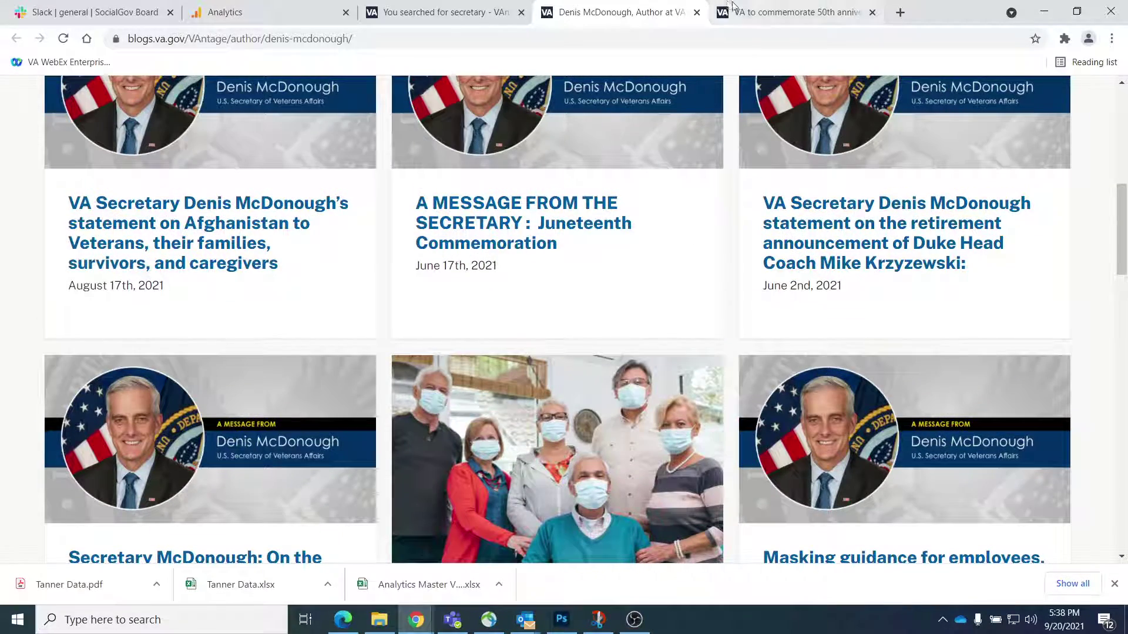
Recheck the post ID in the Vietnam War article's address, and review its date range, pageview graph and page table in Google Analytics.
click(754, 12)
double_click(280, 39)
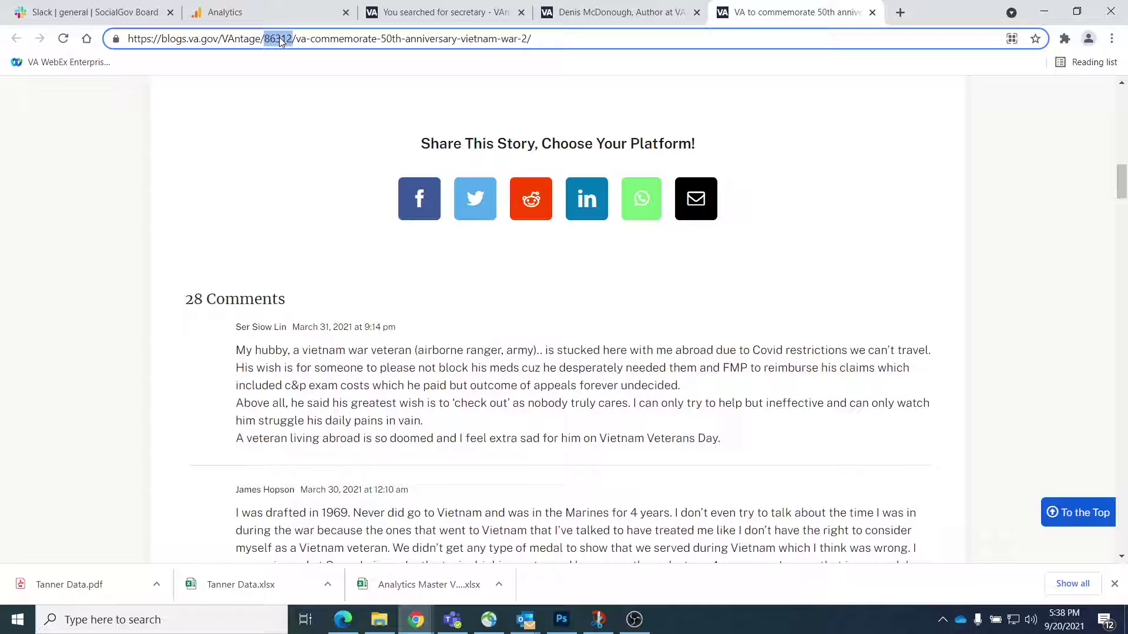
click(247, 12)
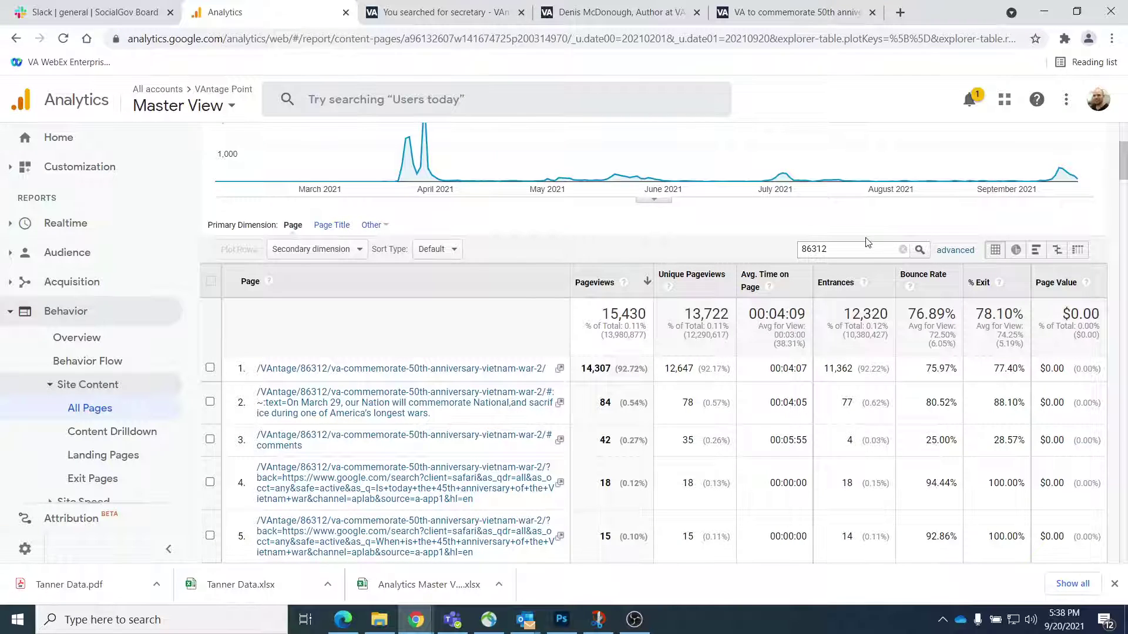
scroll(862, 251, up, 4)
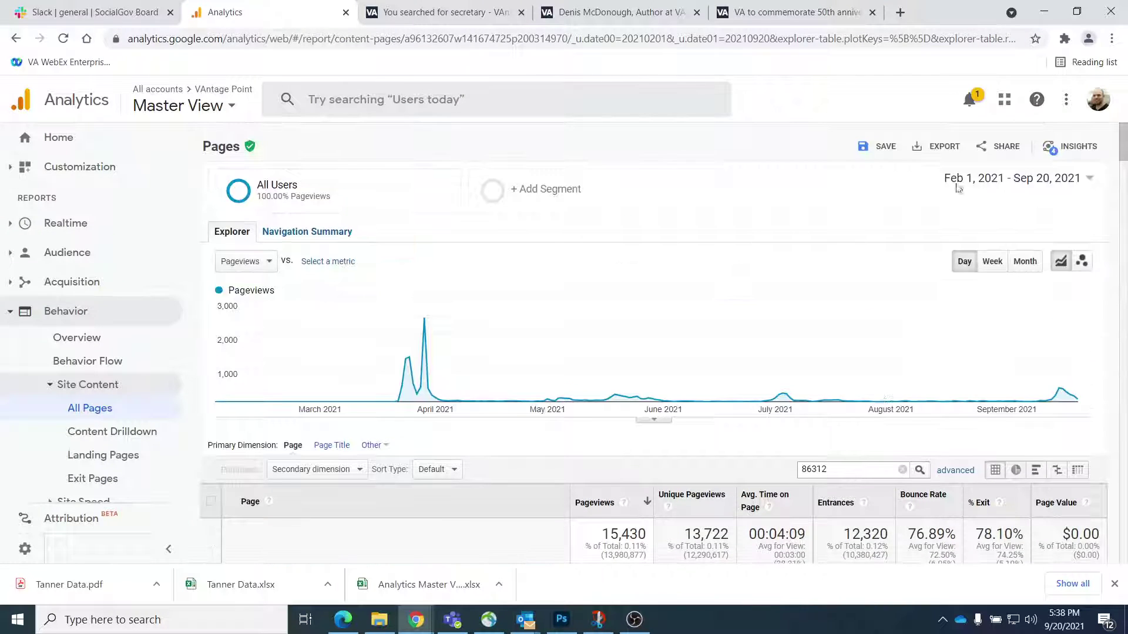
scroll(1042, 184, down, 4)
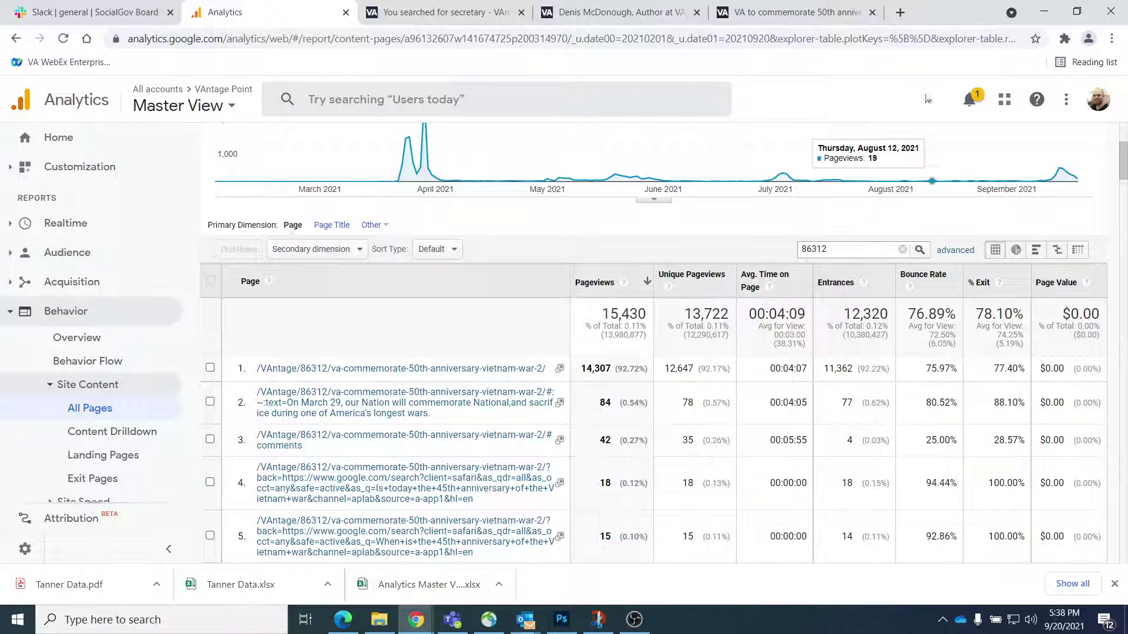
Return to the Vietnam War article on the blog and examine the comment count above its comments.
click(775, 14)
scroll(825, 186, down, 1)
scroll(796, 323, up, 8)
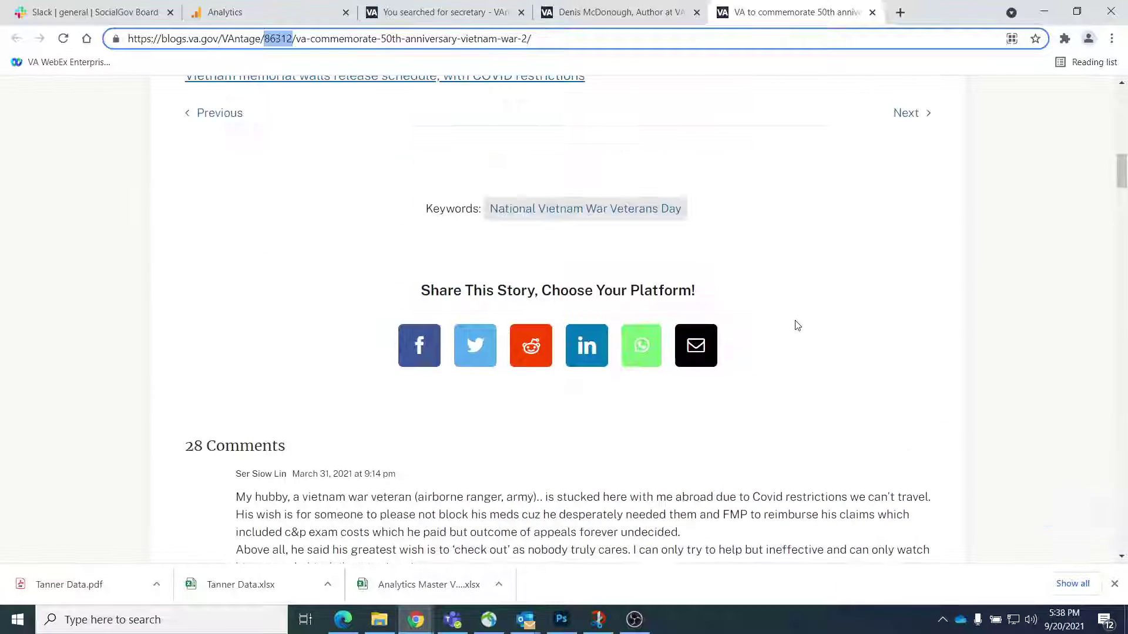
scroll(245, 412, down, 5)
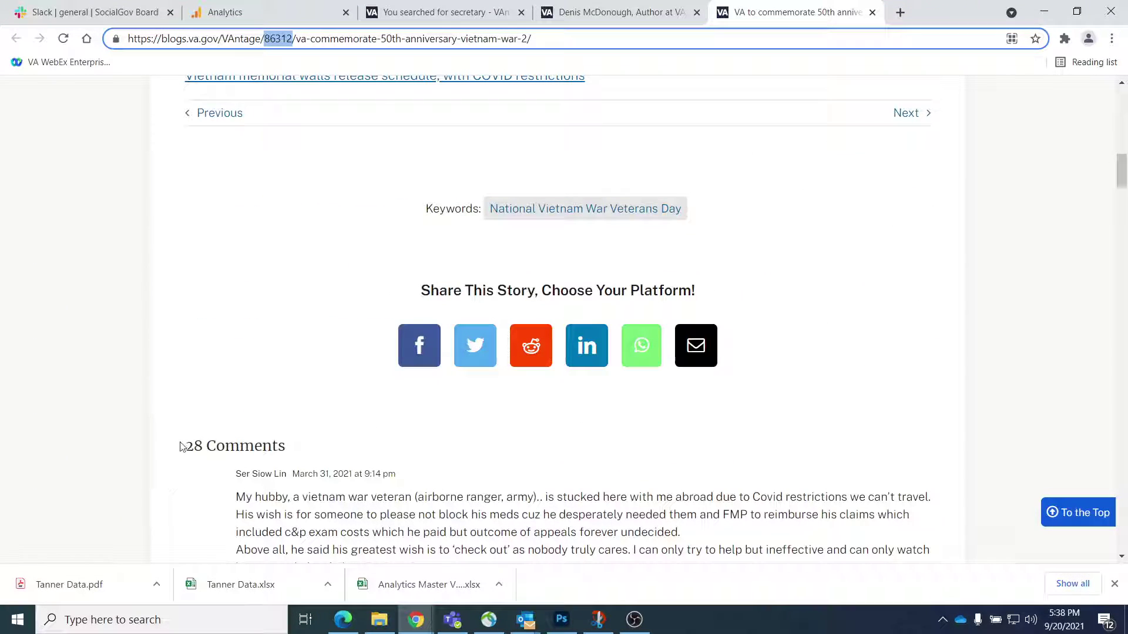
drag(182, 447, 282, 441)
click(370, 460)
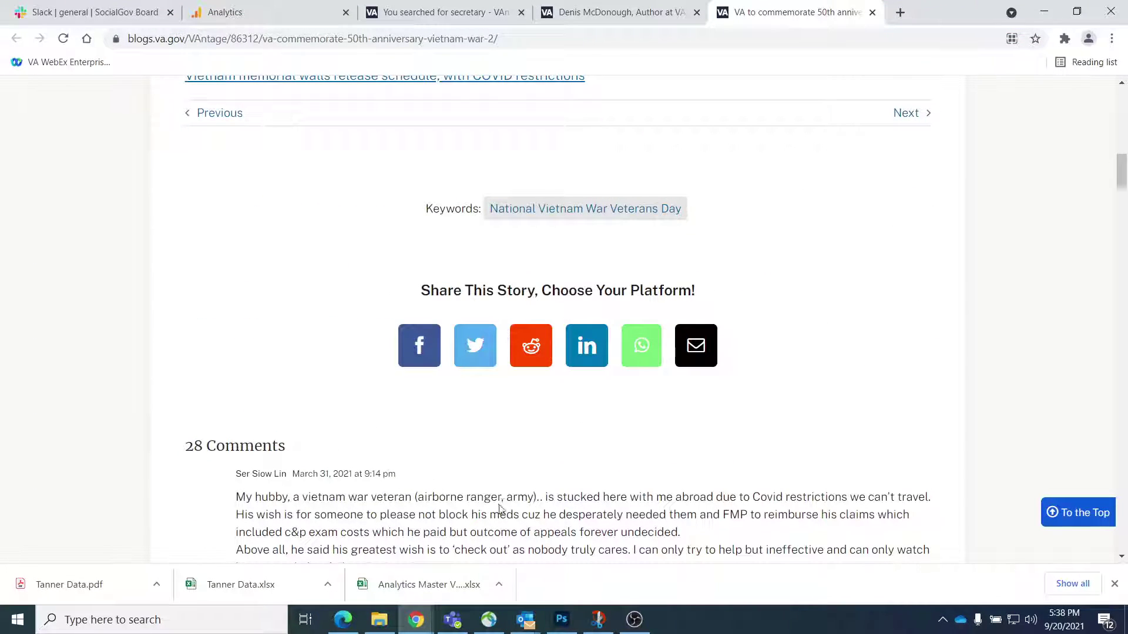